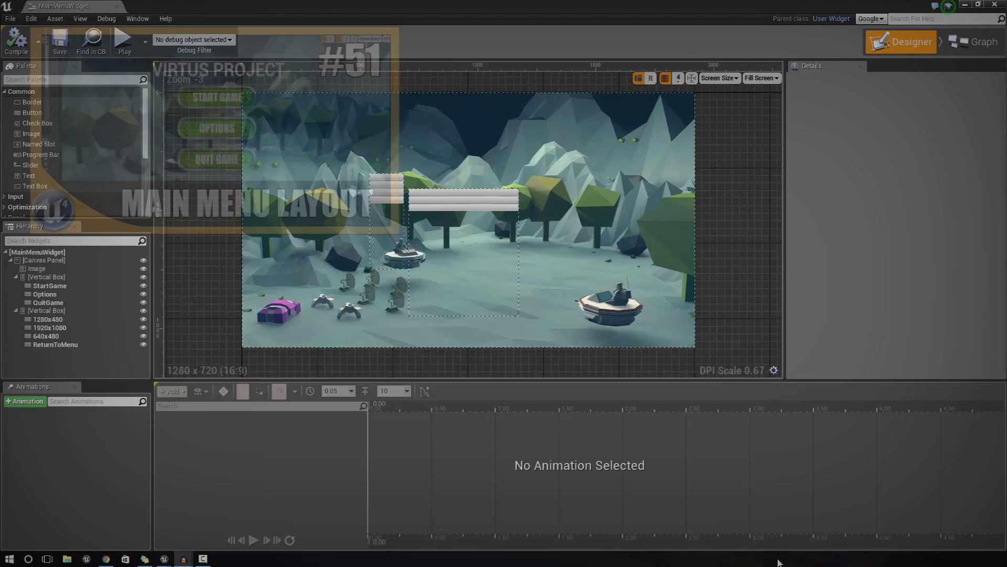
Examine the two vertical boxes and the blank buttons inside them in the main menu layout
{"action": "scroll", "coordinate": [536, 216], "scroll_direction": "up", "scroll_amount": 2}
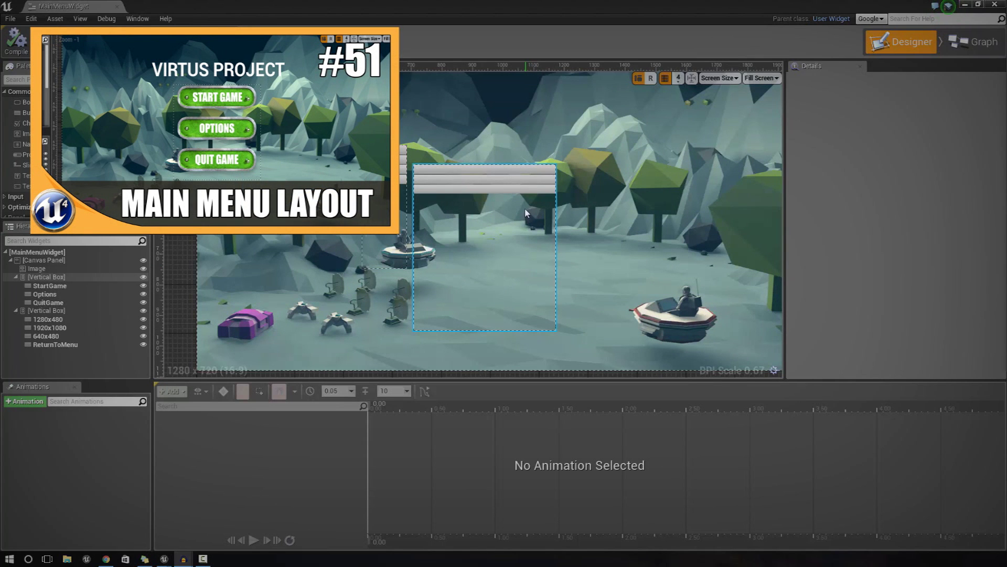
{"action": "left_click", "coordinate": [502, 191]}
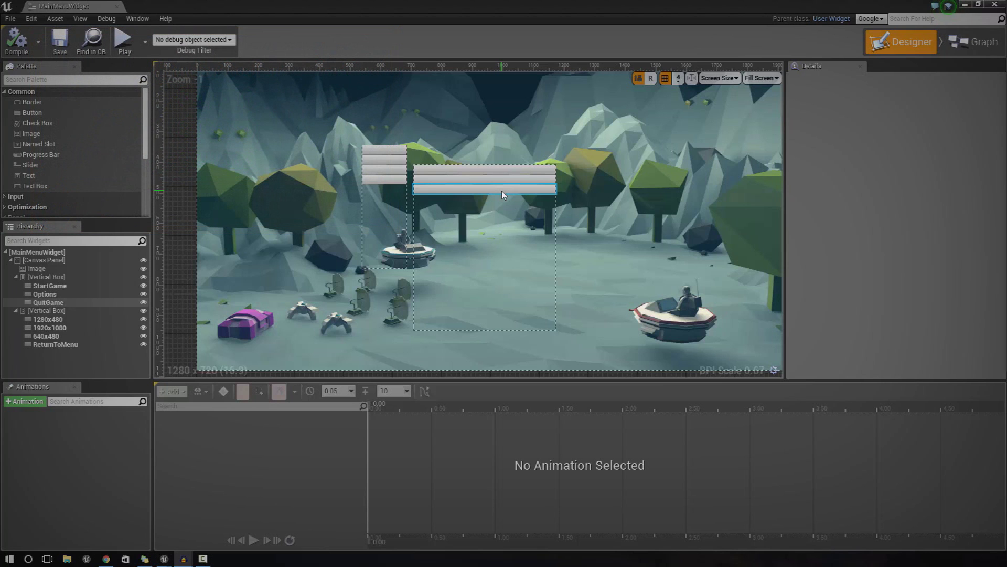
{"action": "left_click", "coordinate": [503, 190]}
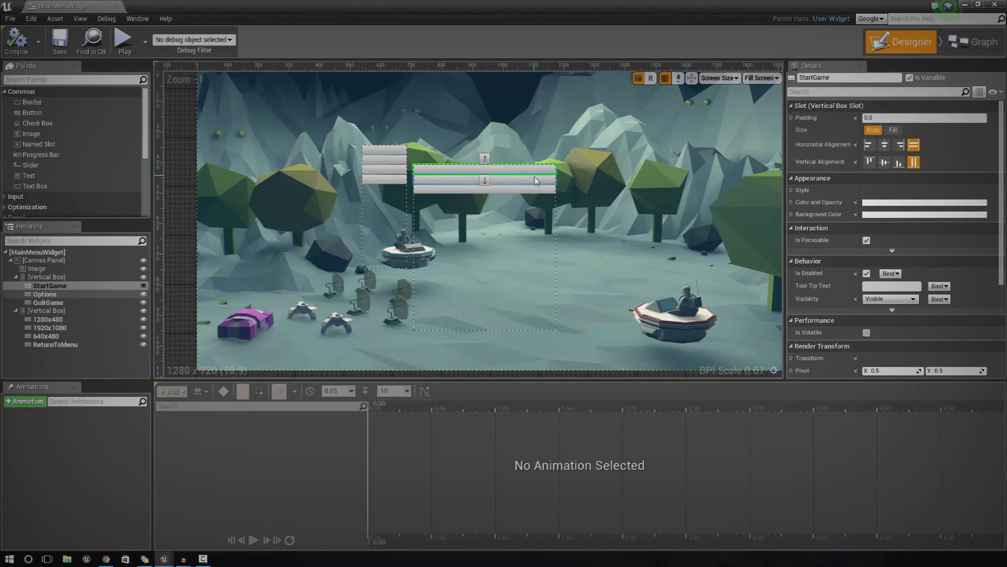
{"action": "left_click", "coordinate": [534, 178]}
{"action": "left_click", "coordinate": [538, 198]}
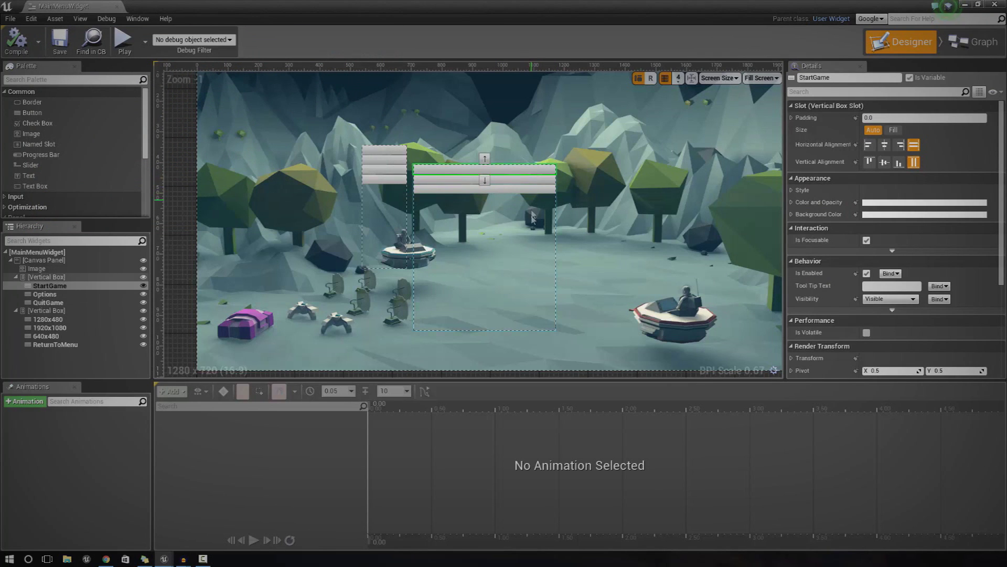
{"action": "left_click", "coordinate": [540, 184]}
{"action": "left_click", "coordinate": [539, 184]}
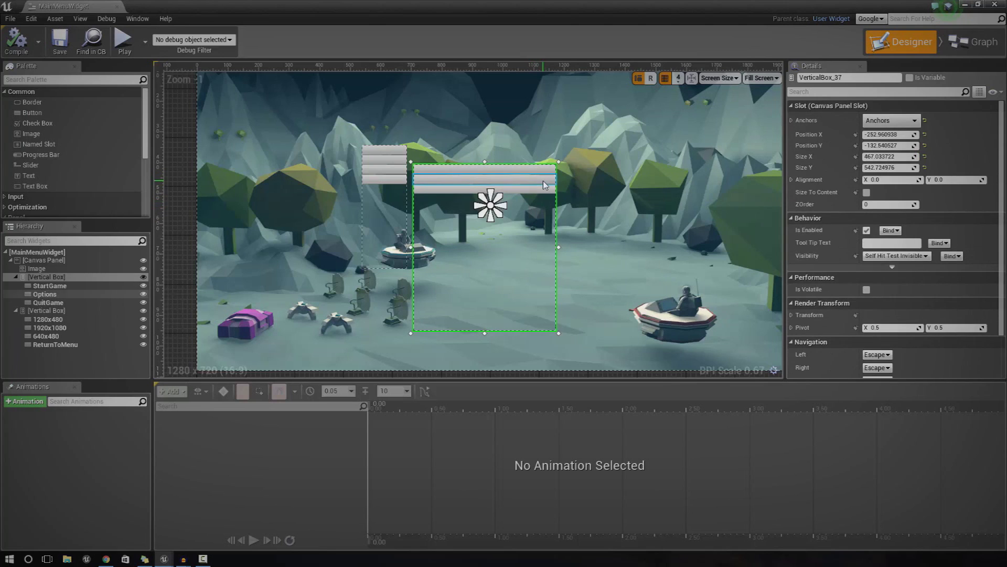
{"action": "left_click", "coordinate": [543, 180]}
{"action": "left_click", "coordinate": [395, 211]}
{"action": "left_click", "coordinate": [490, 207]}
{"action": "left_click", "coordinate": [396, 221]}
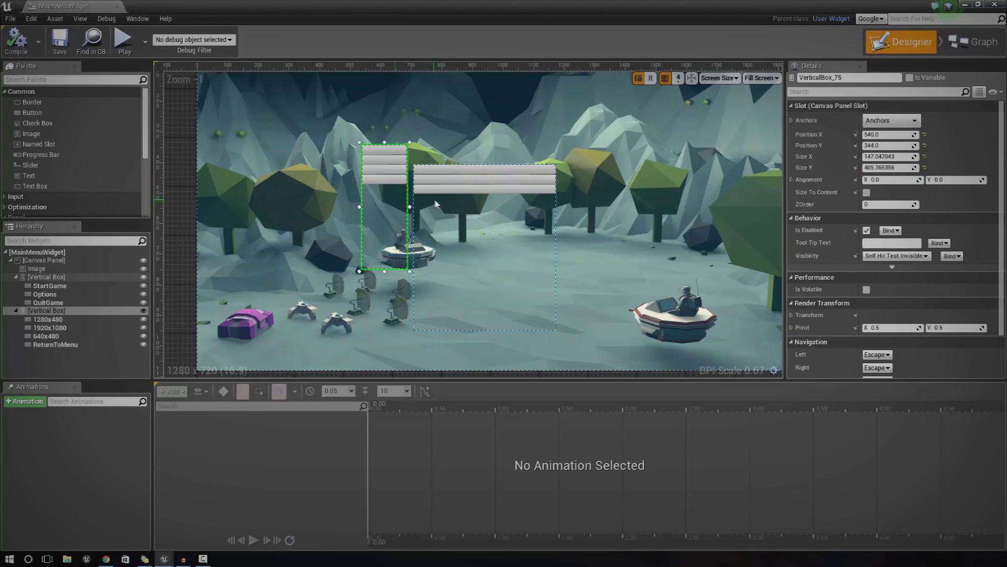
{"action": "left_click", "coordinate": [455, 220]}
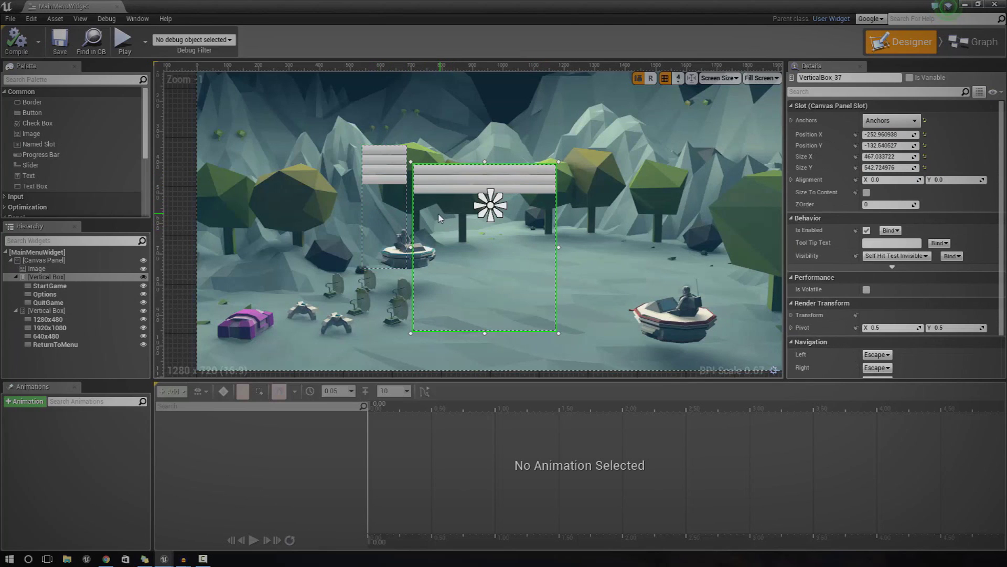
{"action": "left_click", "coordinate": [387, 206]}
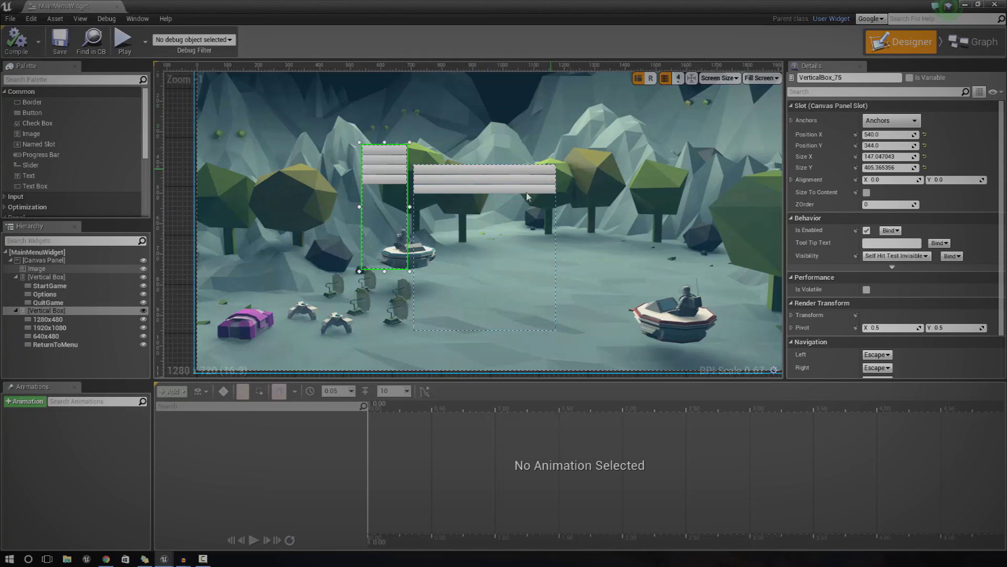
{"action": "left_click", "coordinate": [507, 177]}
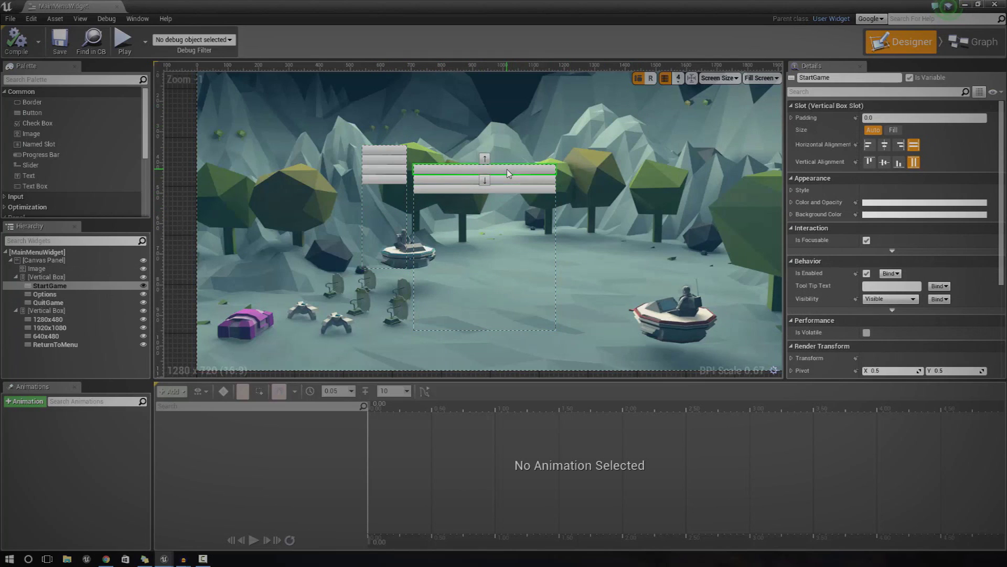
{"action": "left_click", "coordinate": [501, 183]}
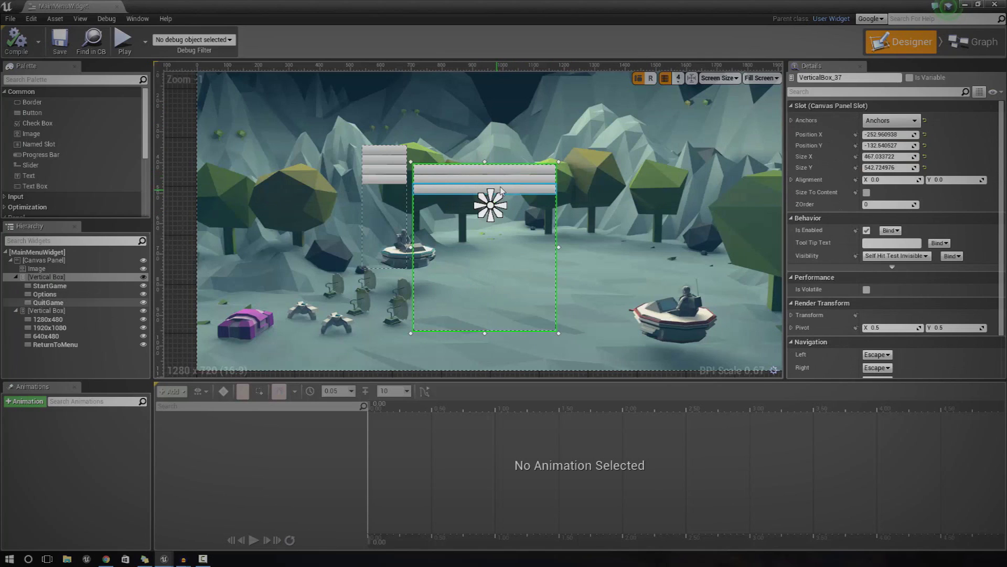
{"action": "left_click", "coordinate": [500, 169]}
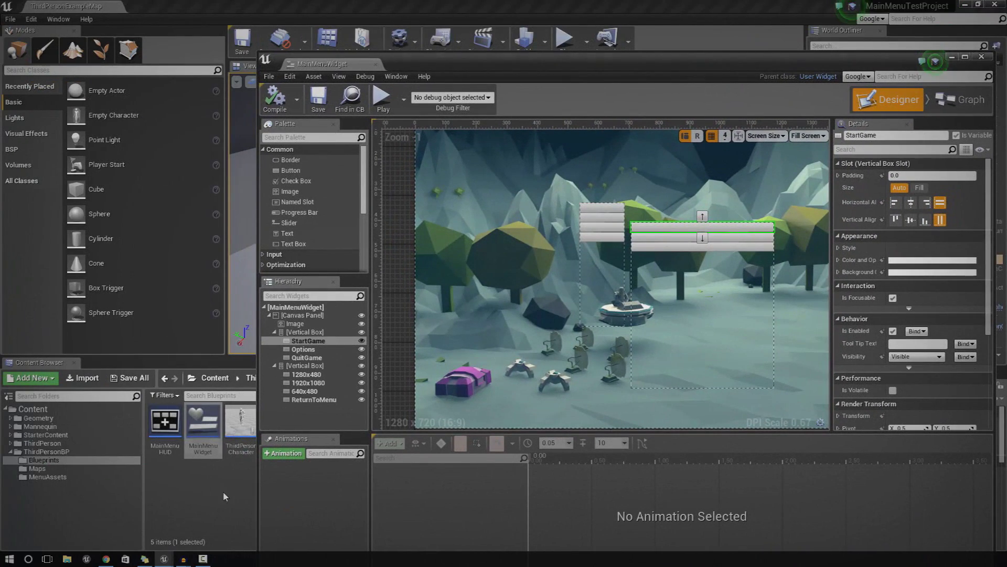
Open the MenuAssets folder in the project content to reach the menu button images, moving the widget editor aside and back
{"action": "left_click_drag", "start_coordinate": [406, 62], "coordinate": [659, 82]}
{"action": "left_click", "coordinate": [49, 477]}
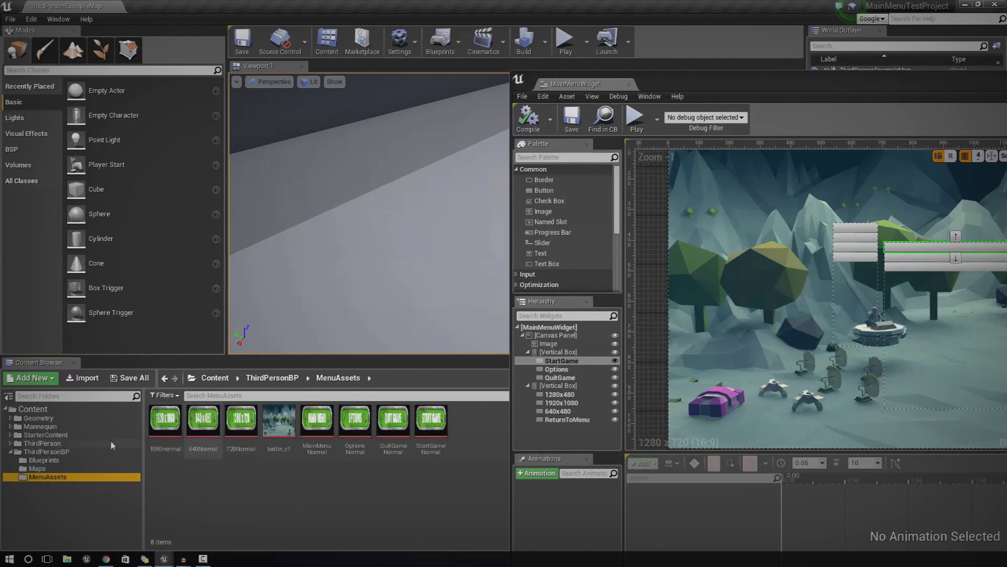
{"action": "left_click_drag", "start_coordinate": [696, 81], "coordinate": [671, 84]}
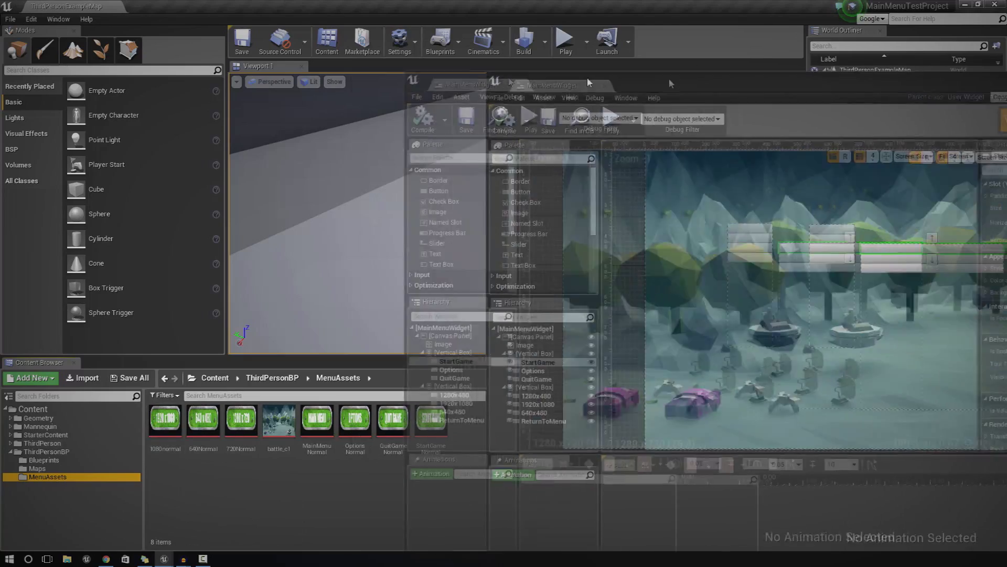
{"action": "left_click_drag", "start_coordinate": [589, 83], "coordinate": [309, 23]}
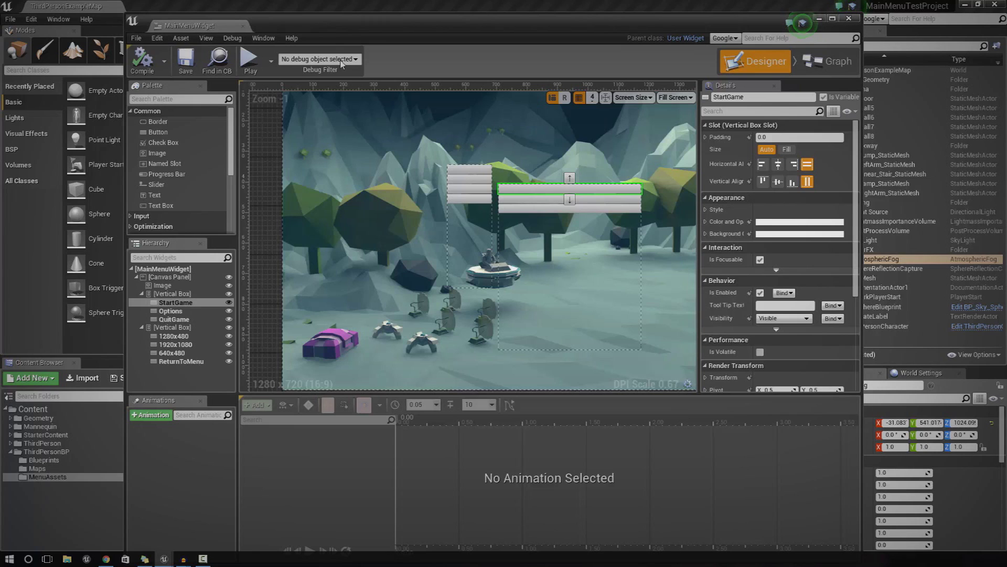
{"action": "left_click_drag", "start_coordinate": [443, 27], "coordinate": [365, 42]}
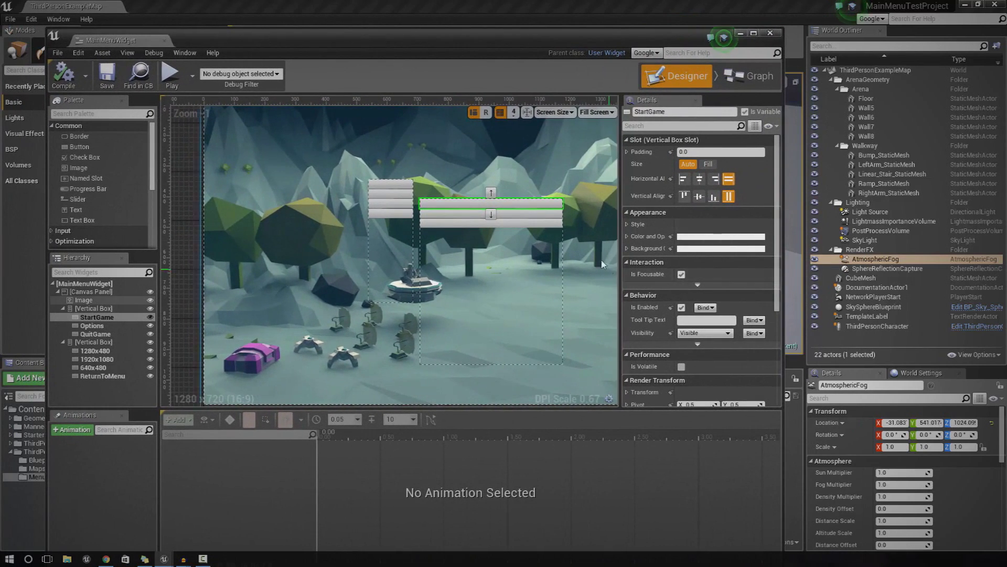
Go through the buttons of both vertical boxes in the hierarchy to match each with its place in the layout, finishing on StartGame
{"action": "scroll", "coordinate": [530, 215], "scroll_direction": "up", "scroll_amount": 4}
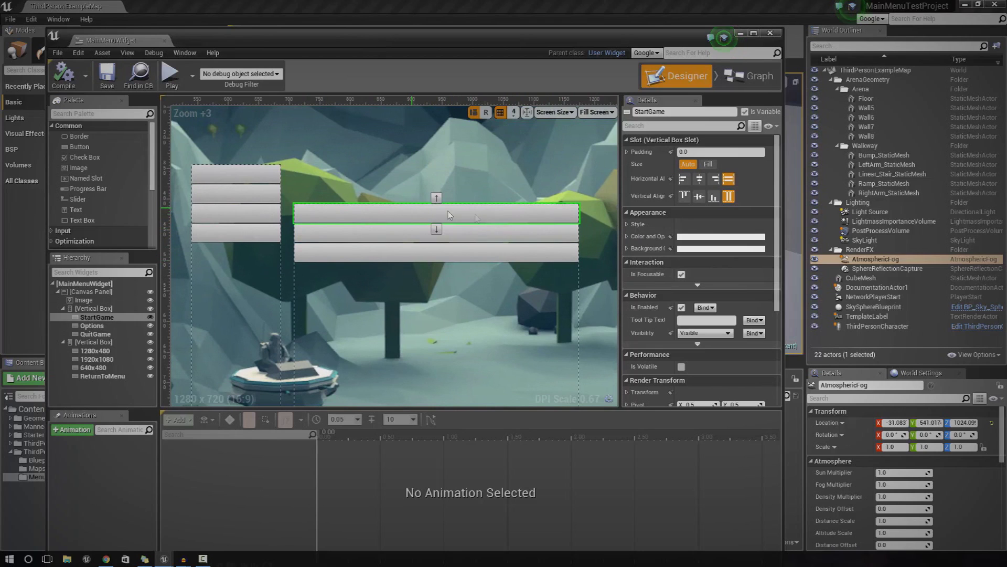
{"action": "left_click", "coordinate": [101, 326]}
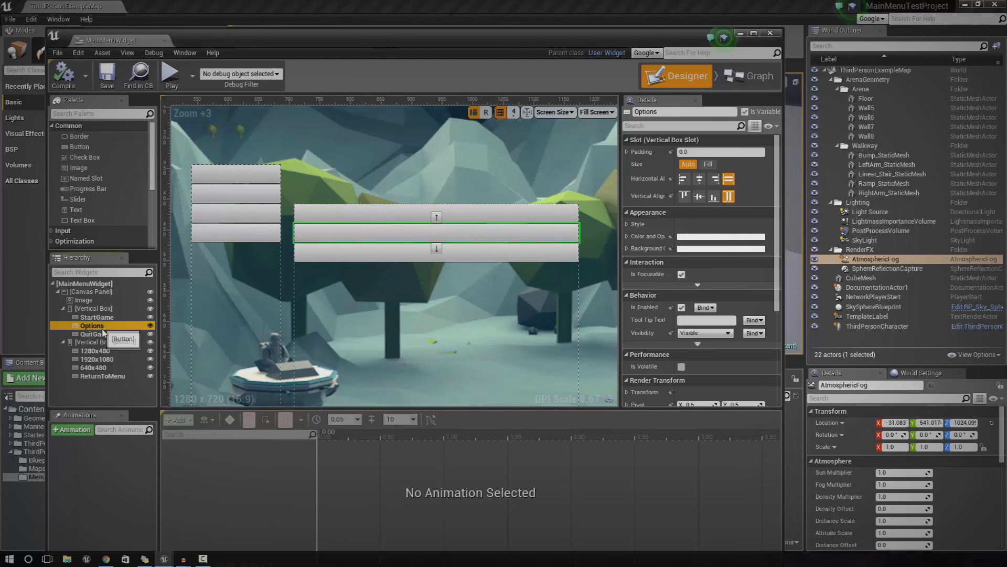
{"action": "left_click", "coordinate": [95, 333]}
{"action": "left_click", "coordinate": [95, 350]}
{"action": "left_click", "coordinate": [99, 375]}
{"action": "left_click", "coordinate": [109, 367]}
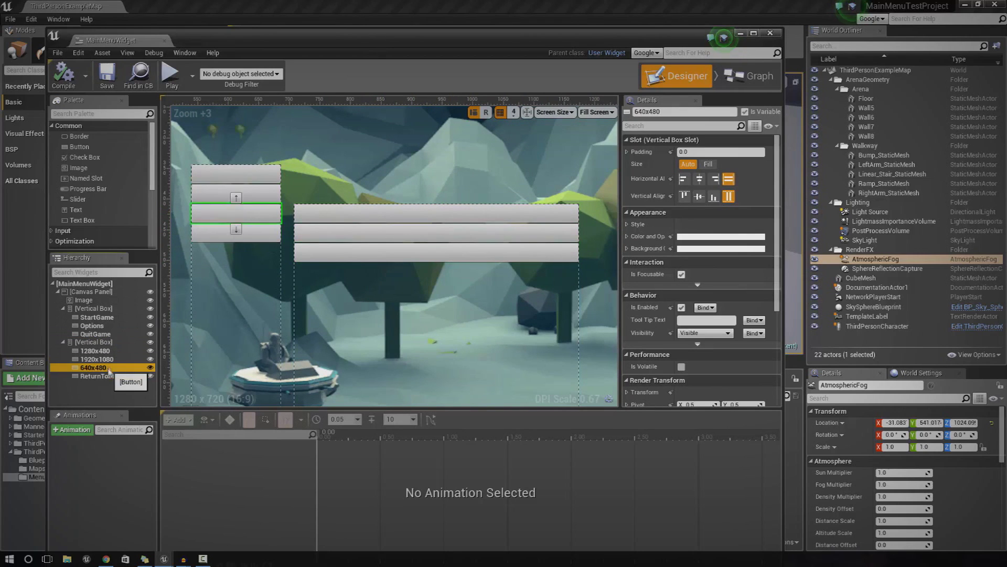
{"action": "left_click", "coordinate": [108, 359]}
{"action": "left_click", "coordinate": [107, 351]}
{"action": "left_click", "coordinate": [108, 334]}
{"action": "left_click", "coordinate": [111, 326]}
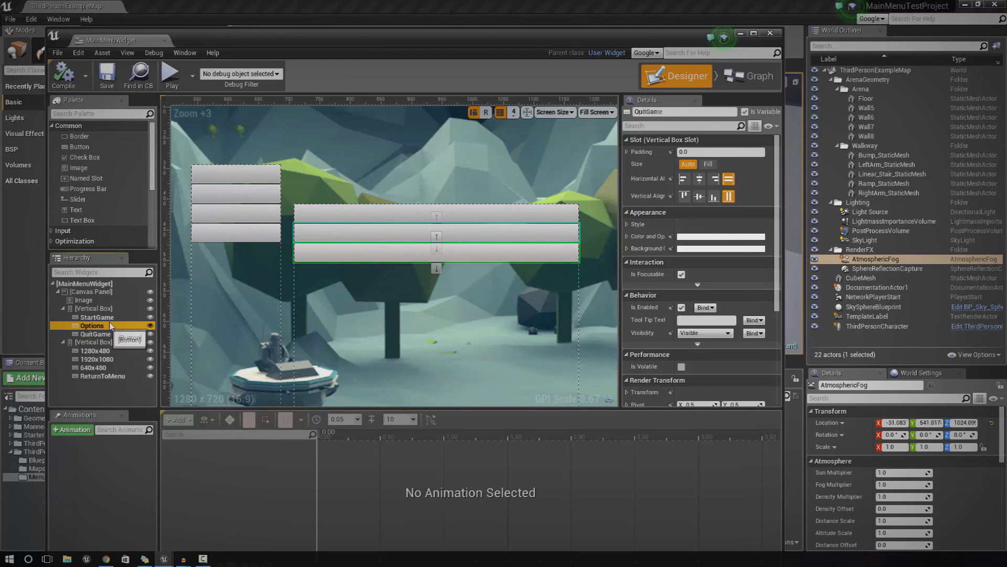
{"action": "left_click", "coordinate": [99, 317]}
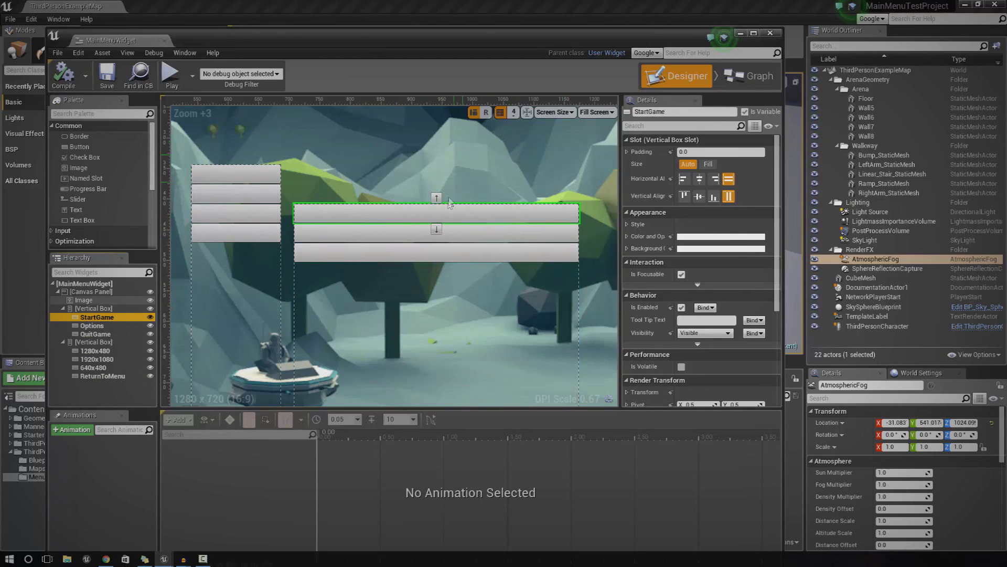
Expand the StartGame button's Style settings and maximize the widget editor
{"action": "left_click", "coordinate": [626, 225]}
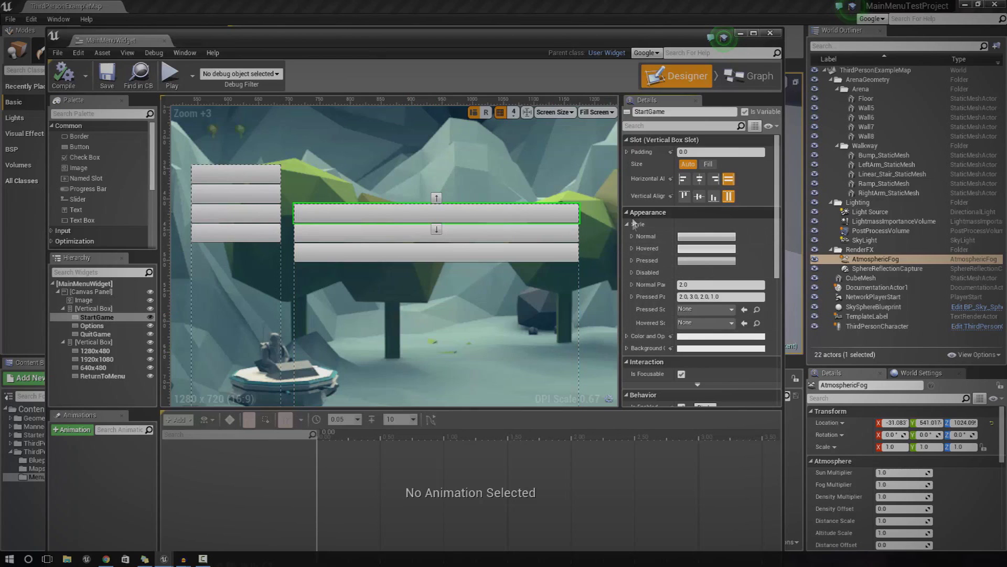
{"action": "left_click", "coordinate": [633, 248]}
{"action": "left_click", "coordinate": [634, 249]}
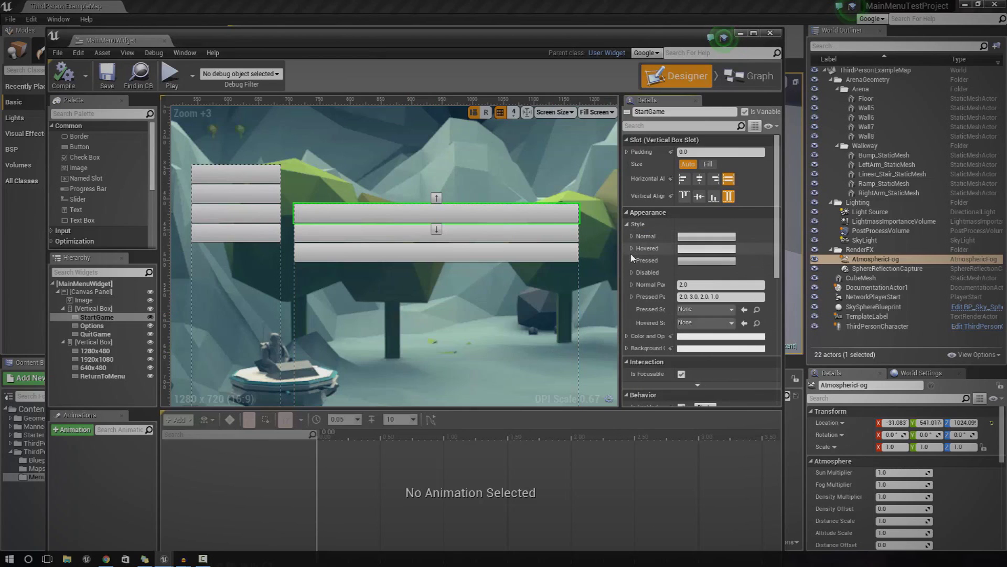
{"action": "left_click", "coordinate": [633, 248]}
{"action": "left_click", "coordinate": [632, 248]}
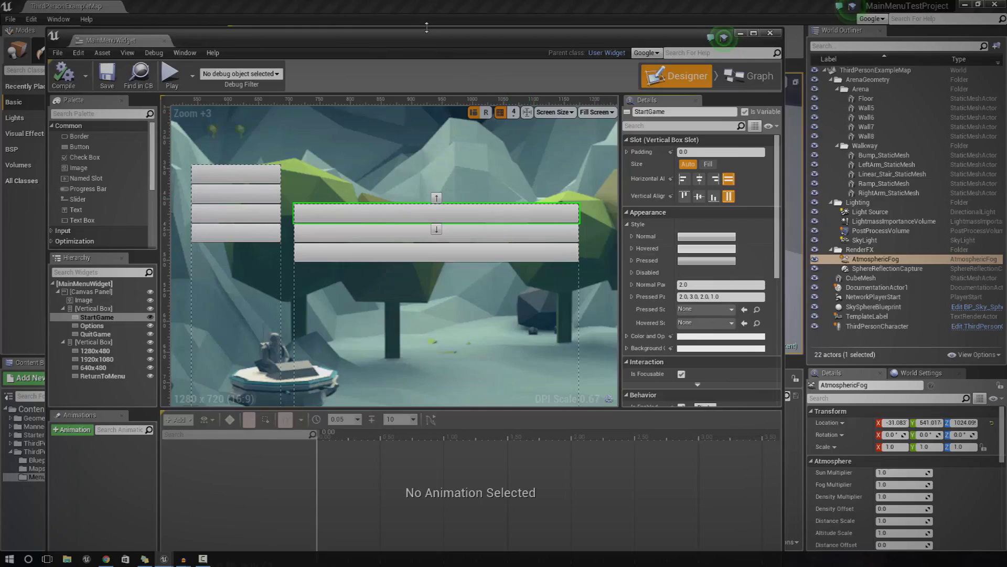
{"action": "left_click_drag", "start_coordinate": [433, 42], "coordinate": [462, 1]}
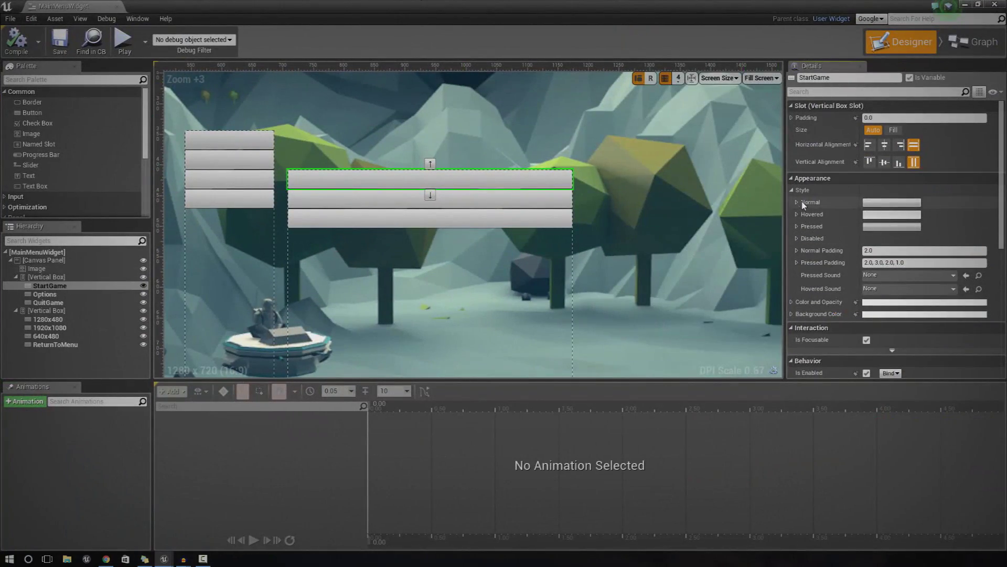
Assign the StartGameNormal texture from MenuAssets as the image of the StartGame button's Normal style
{"action": "left_click", "coordinate": [797, 203]}
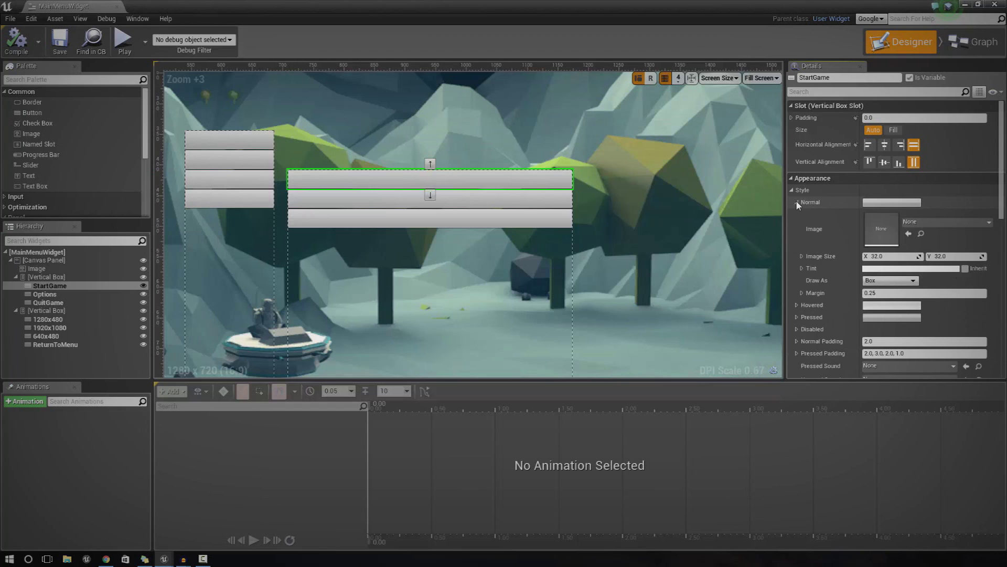
{"action": "left_click", "coordinate": [917, 225]}
{"action": "left_click_drag", "start_coordinate": [514, 6], "coordinate": [835, 92]}
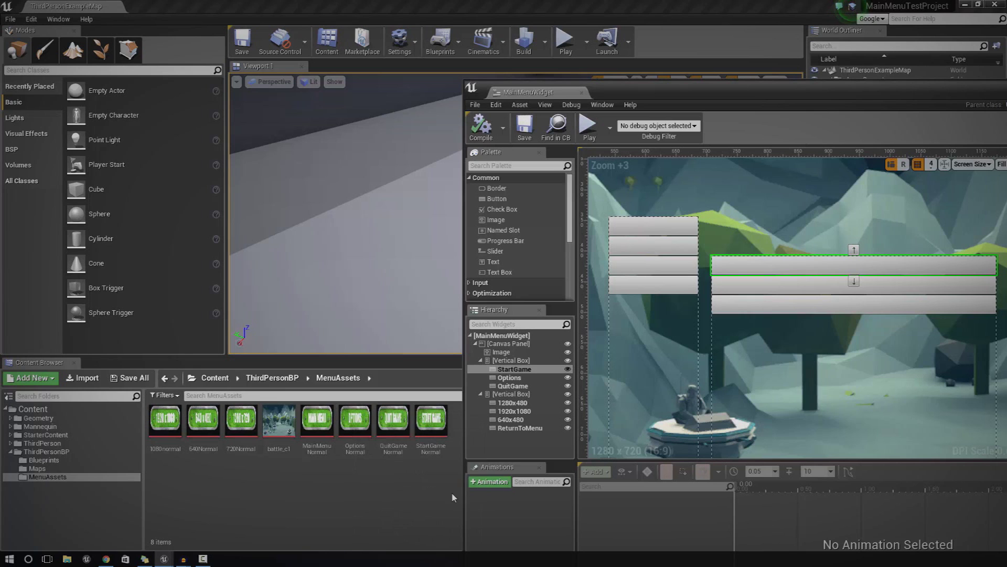
{"action": "left_click", "coordinate": [431, 420]}
{"action": "left_click_drag", "start_coordinate": [681, 101], "coordinate": [330, 93]}
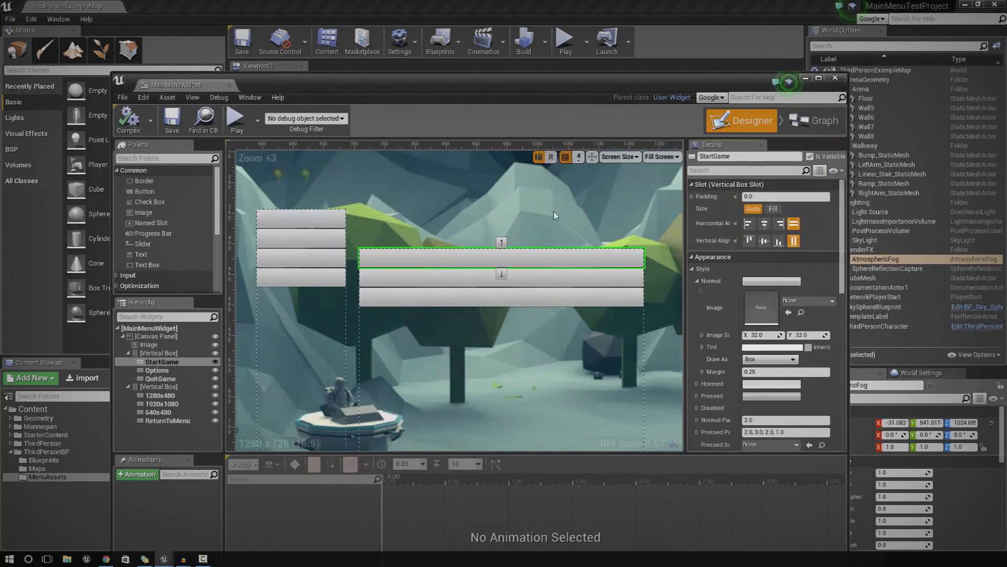
{"action": "left_click", "coordinate": [789, 312]}
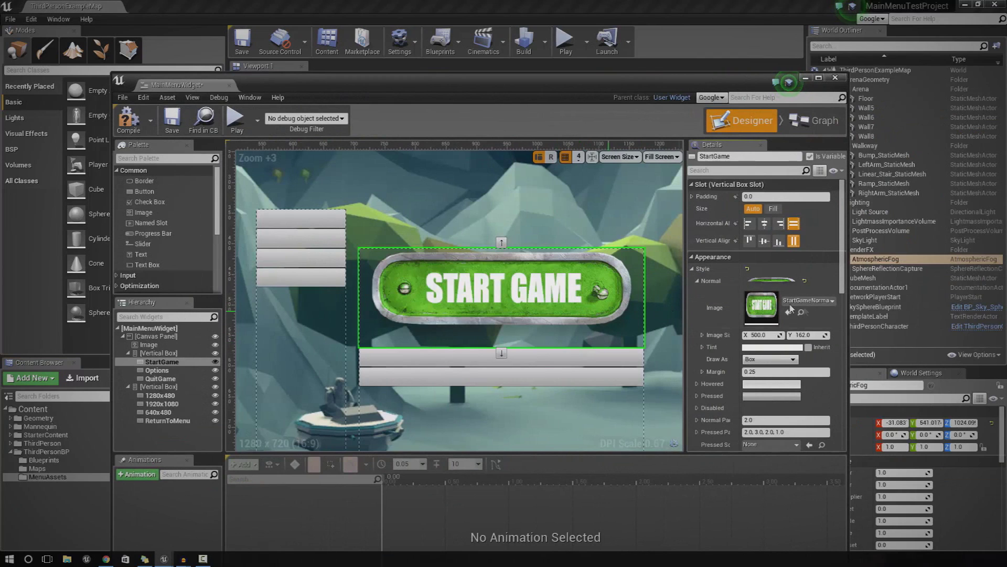
Set the margin of the StartGame button's Normal style to 0 and collapse that style's settings
{"action": "left_click", "coordinate": [756, 372]}
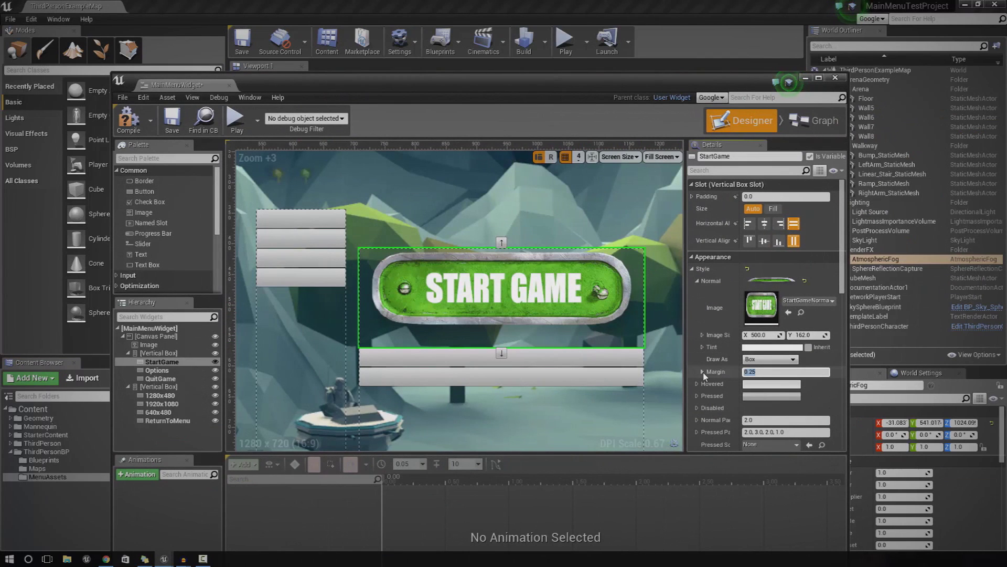
{"action": "key", "text": "BackSpace"}
{"action": "type", "text": "0"}
{"action": "key", "text": "Return"}
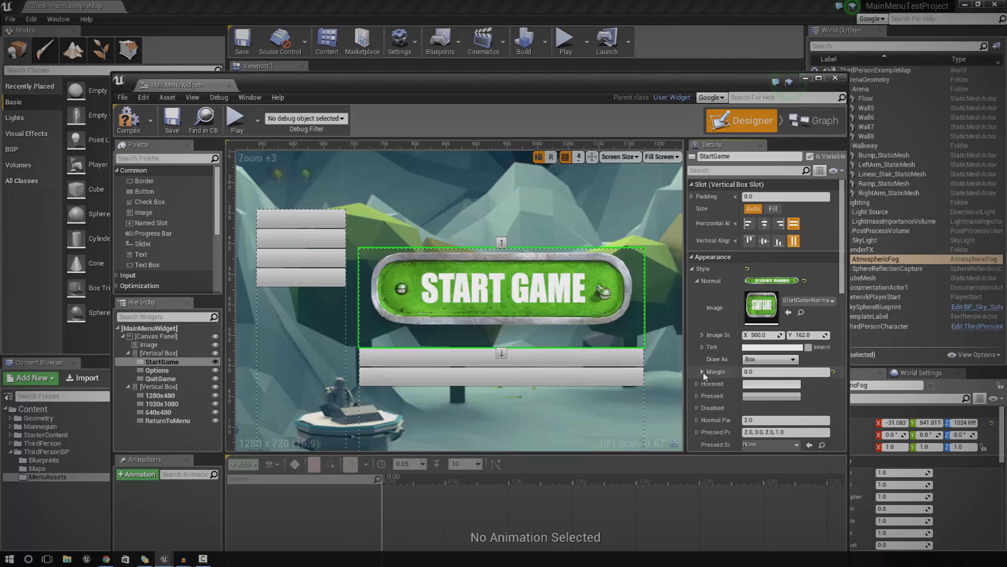
{"action": "left_click", "coordinate": [698, 280]}
Give the StartGame button's Hovered style the StartGameNormal image and a light blue tint with hex 83B7FFFF
{"action": "left_click", "coordinate": [697, 292]}
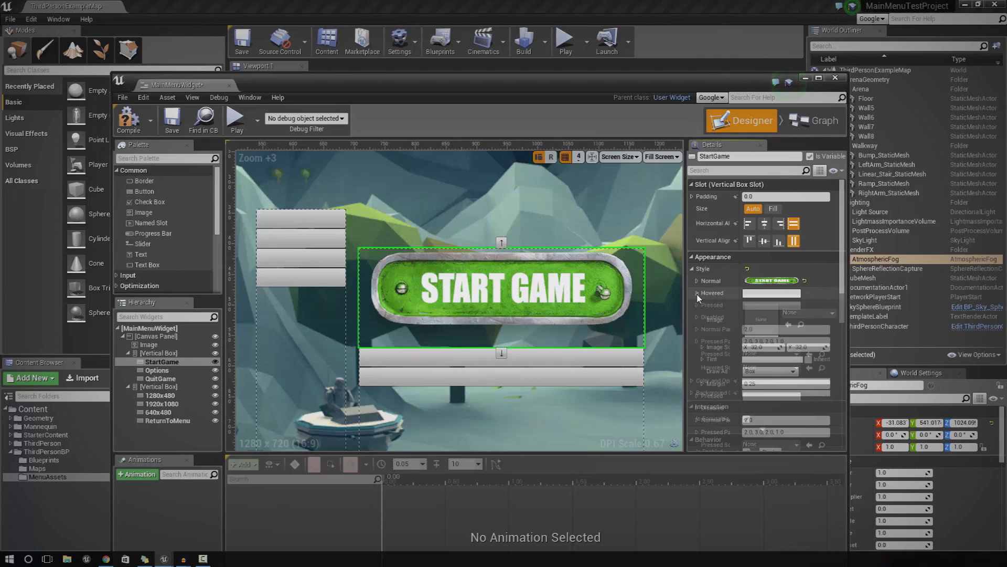
{"action": "left_click", "coordinate": [788, 323]}
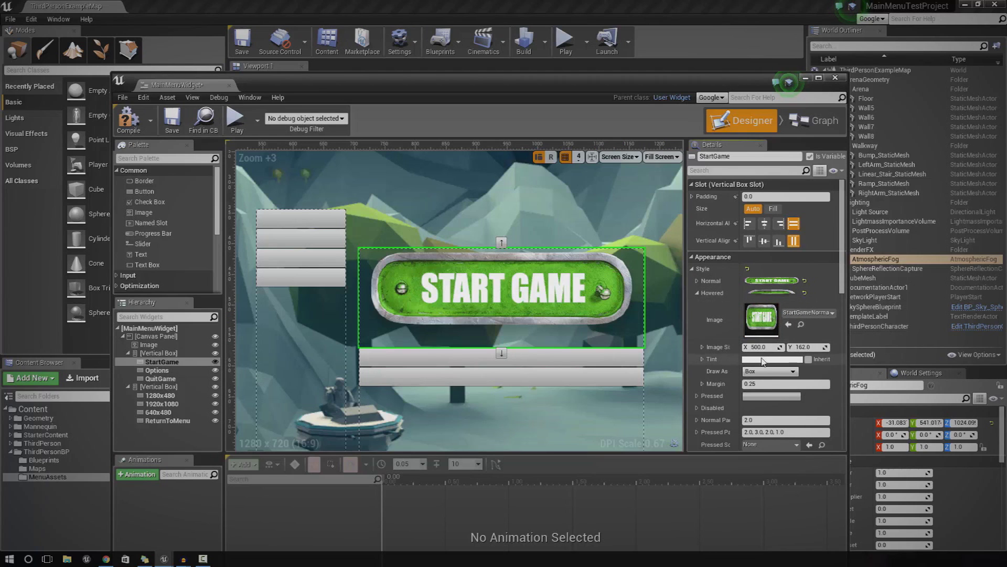
{"action": "left_click", "coordinate": [763, 361]}
{"action": "left_click_drag", "start_coordinate": [830, 337], "coordinate": [800, 282]}
{"action": "left_click_drag", "start_coordinate": [802, 359], "coordinate": [789, 354]}
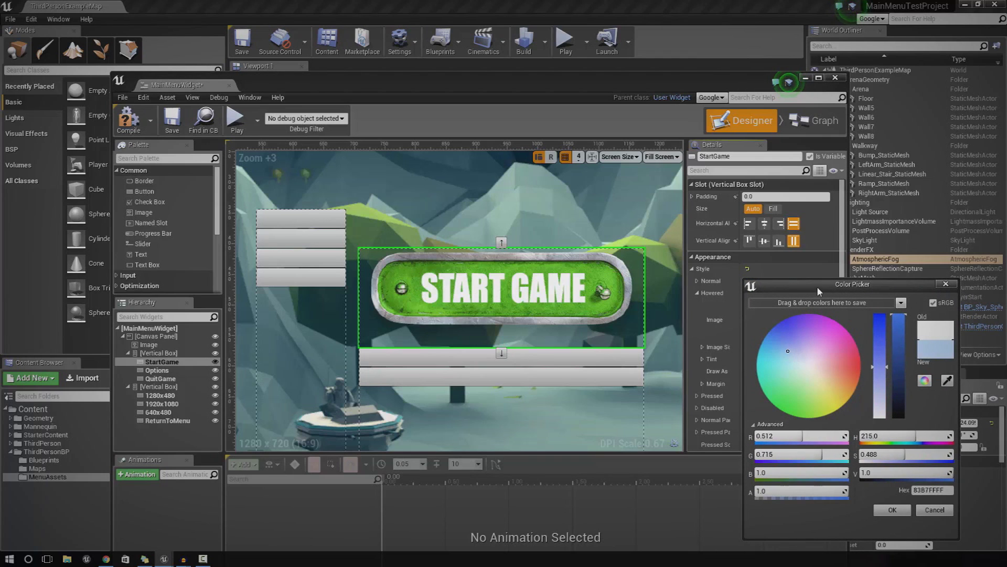
{"action": "left_click_drag", "start_coordinate": [817, 286], "coordinate": [458, 270]}
{"action": "key", "text": "Return"}
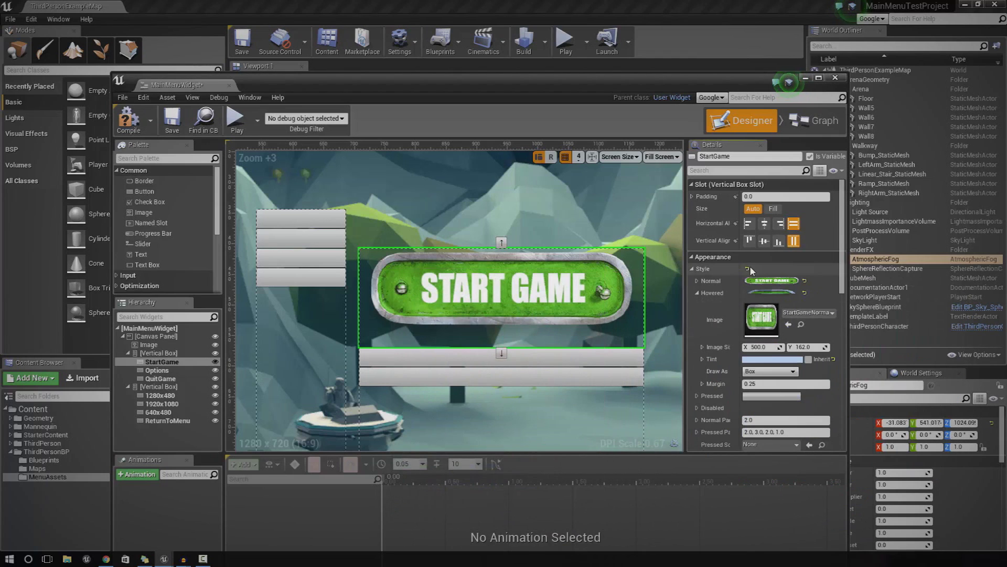
{"action": "left_click", "coordinate": [698, 293]}
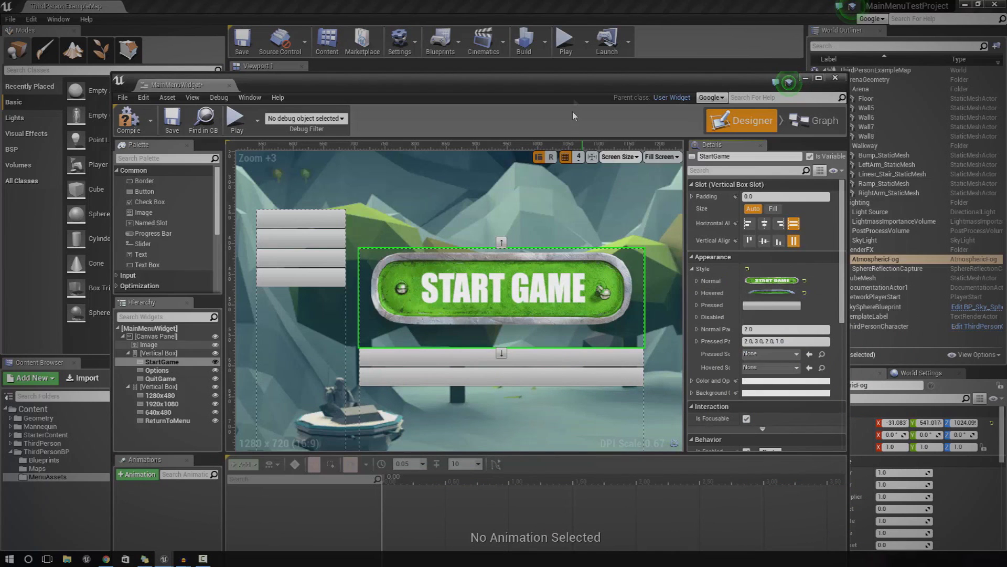
Play the level in the editor viewport to check how the StartGame button looks, and stop the session
{"action": "left_click_drag", "start_coordinate": [173, 85], "coordinate": [848, 98]}
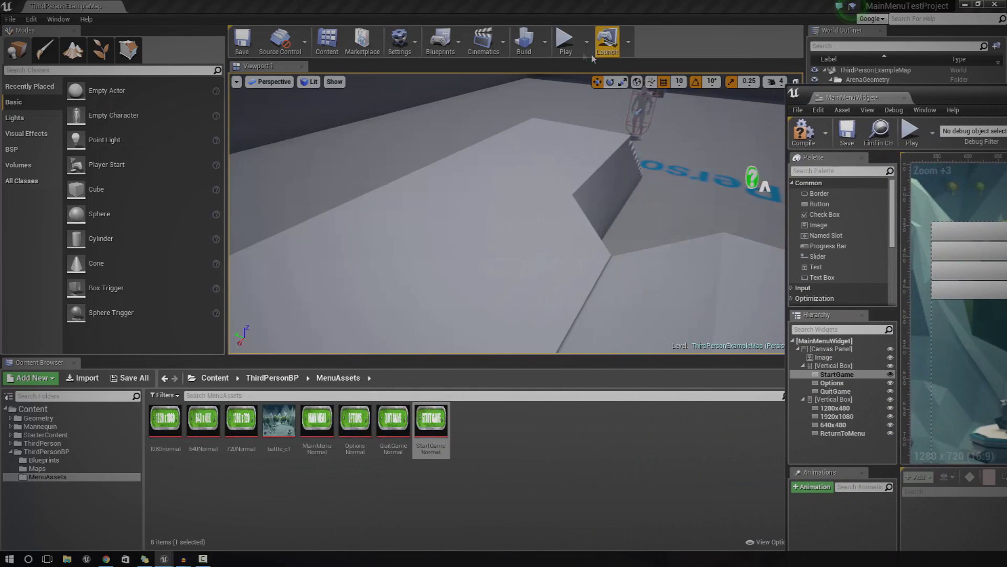
{"action": "left_click", "coordinate": [565, 46]}
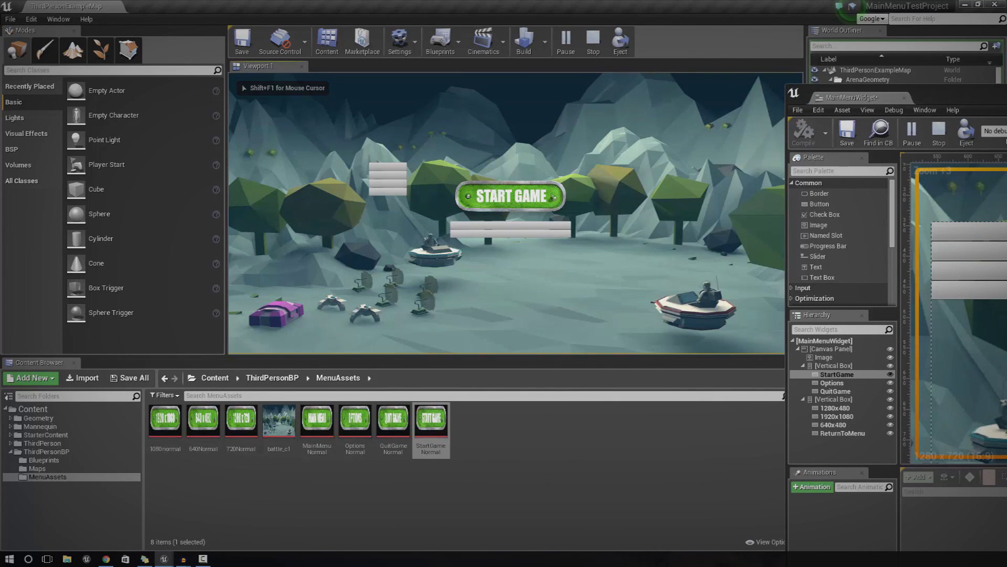
{"action": "key", "text": "Escape"}
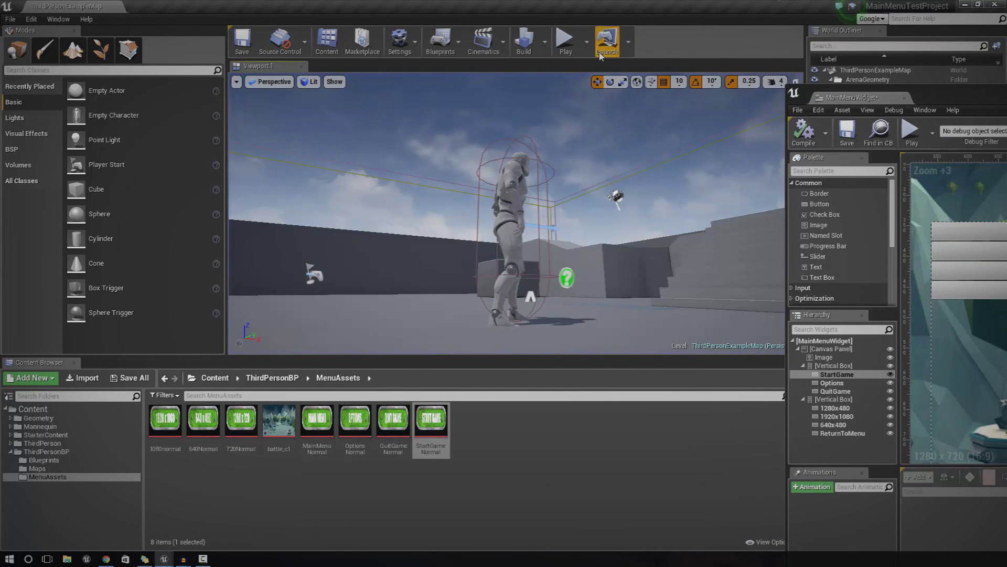
Launch the project as a standalone game to test the StartGame button's hover tint, and close the game
{"action": "left_click", "coordinate": [608, 41]}
{"action": "left_click", "coordinate": [554, 395]}
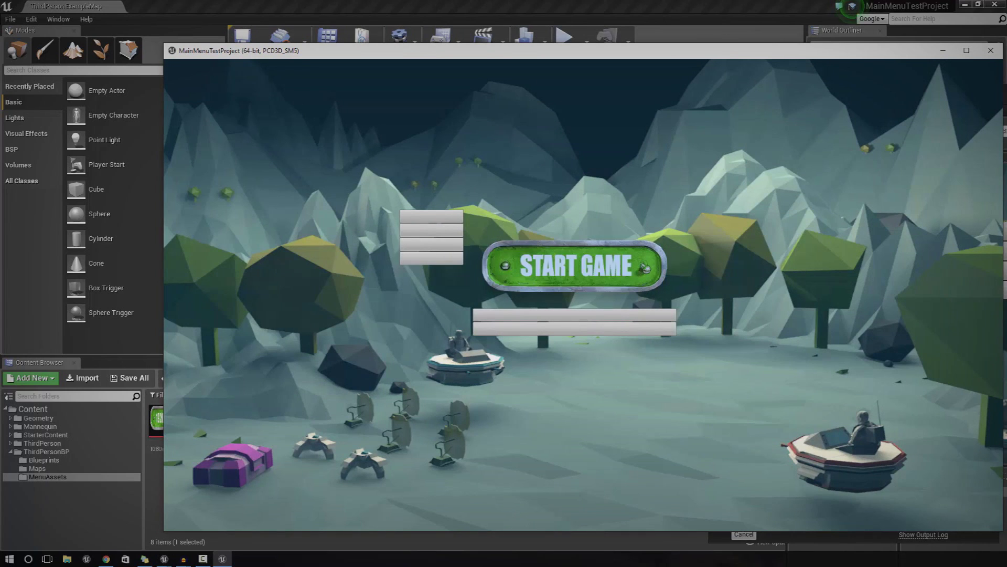
{"action": "key", "text": "alt+F4"}
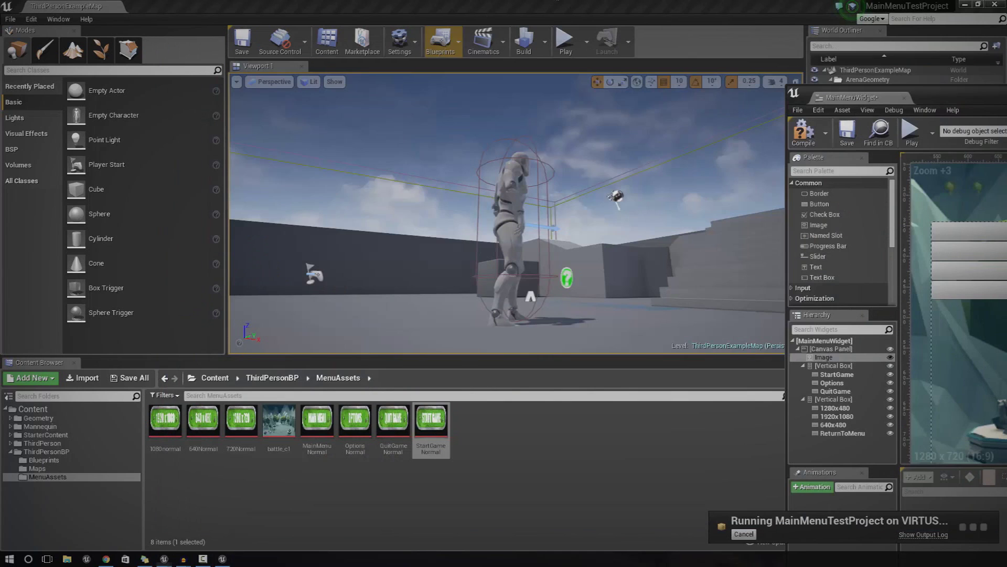
{"action": "key", "text": "Escape"}
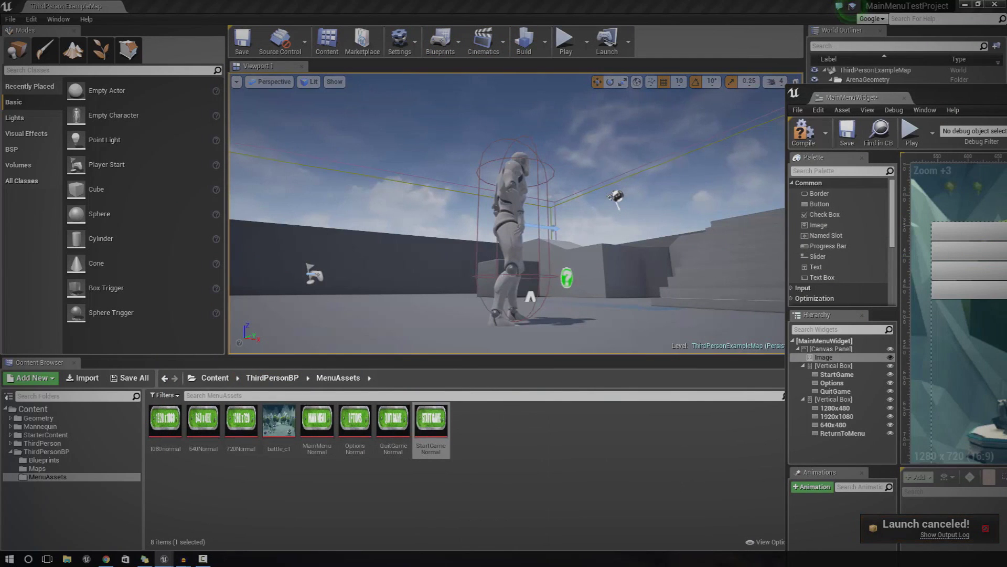
Remove the margin from the StartGame button's Hovered style in the widget editor and collapse that style's settings
{"action": "left_click_drag", "start_coordinate": [881, 98], "coordinate": [177, 54]}
{"action": "left_click", "coordinate": [455, 284]}
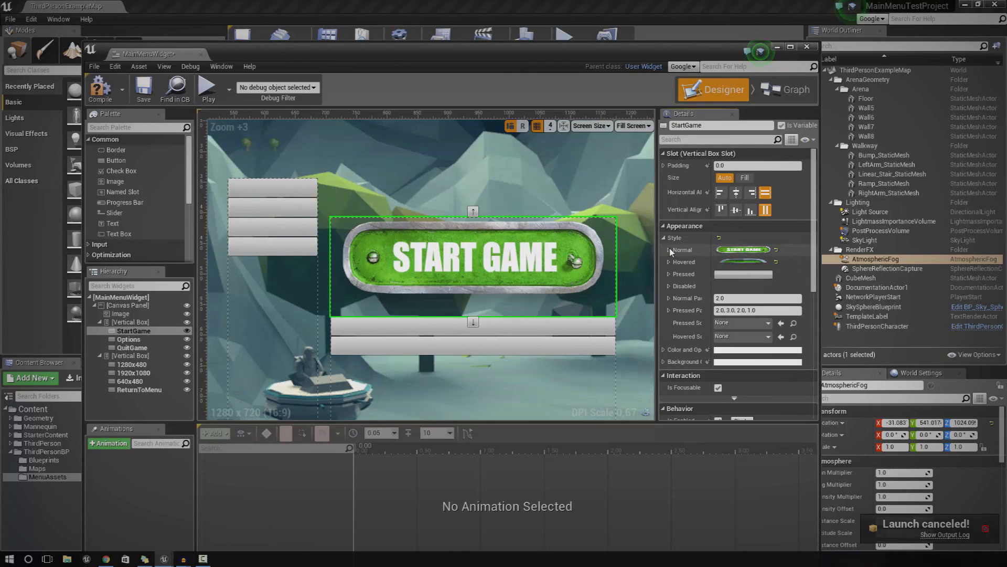
{"action": "left_click", "coordinate": [669, 262]}
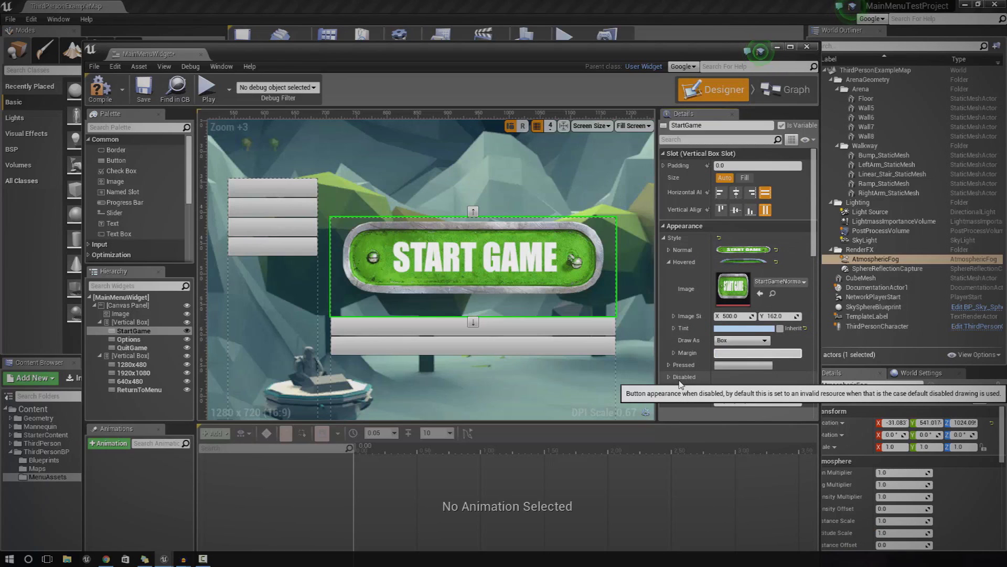
{"action": "left_click", "coordinate": [668, 261]}
Give the StartGame button's Pressed style the StartGameNormal image and a margin of 0, and compile the widget
{"action": "left_click", "coordinate": [669, 273]}
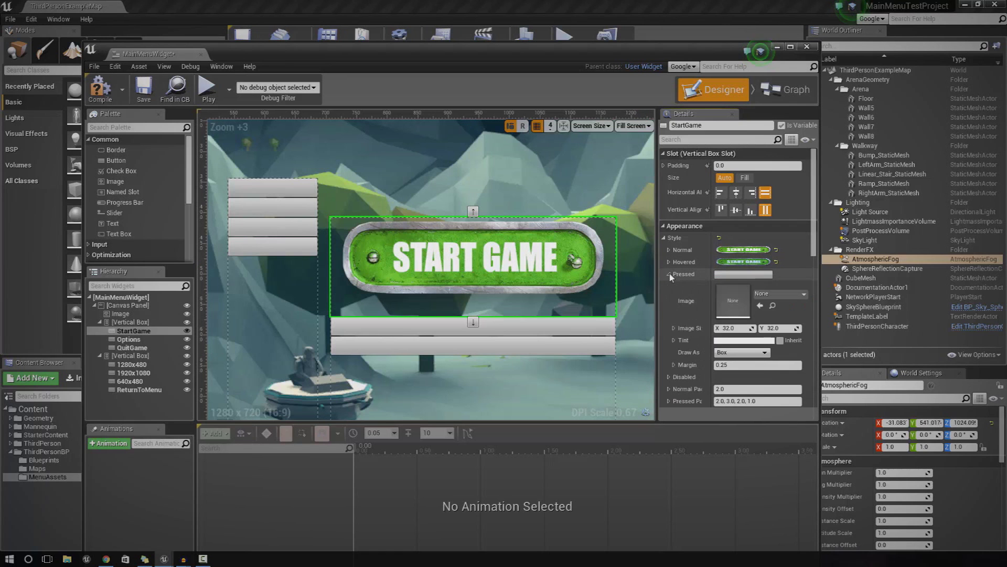
{"action": "left_click", "coordinate": [772, 295]}
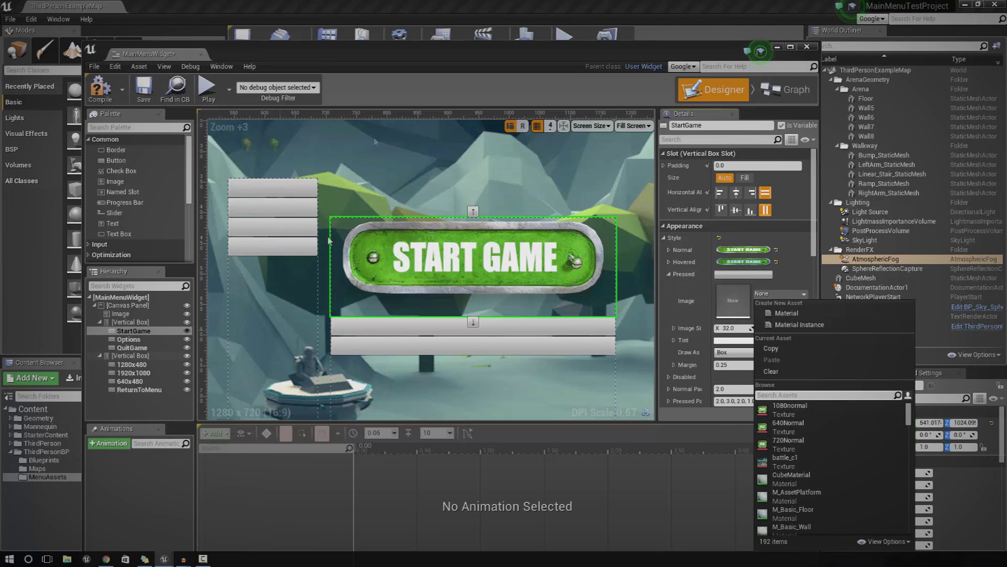
{"action": "left_click_drag", "start_coordinate": [363, 64], "coordinate": [669, 74]}
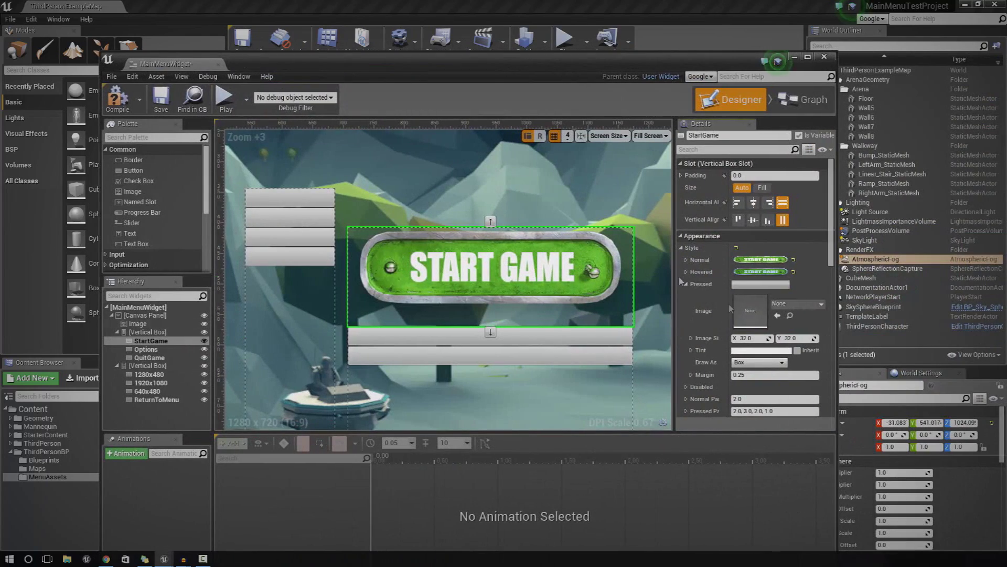
{"action": "left_click", "coordinate": [777, 315]}
{"action": "left_click", "coordinate": [777, 375]}
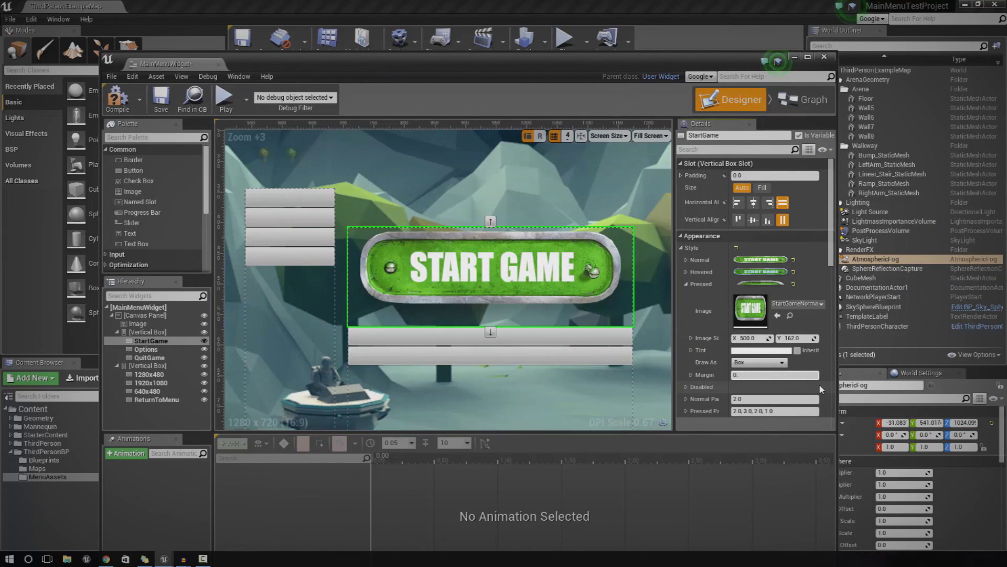
{"action": "type", "text": "0"}
{"action": "key", "text": "Return"}
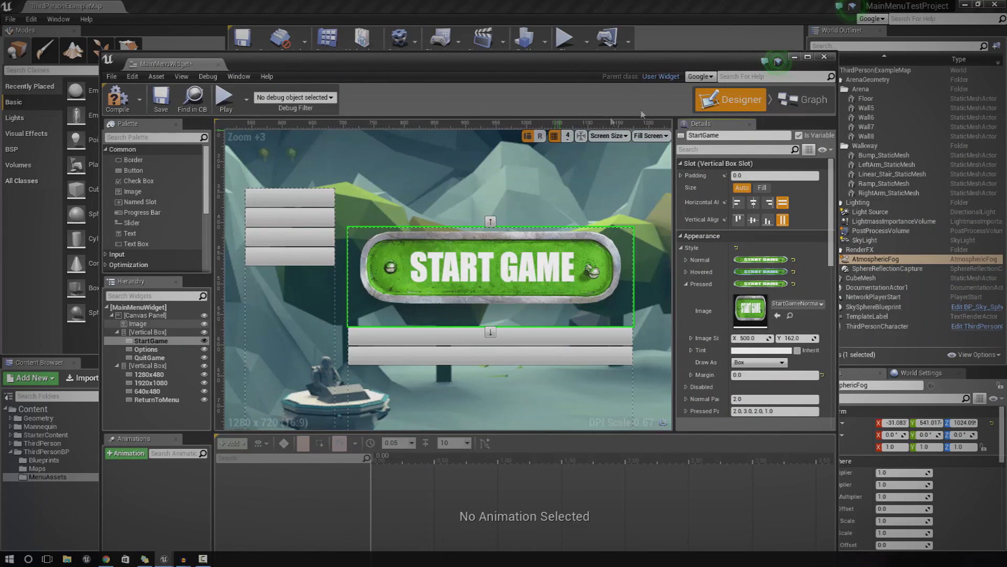
{"action": "left_click", "coordinate": [111, 105]}
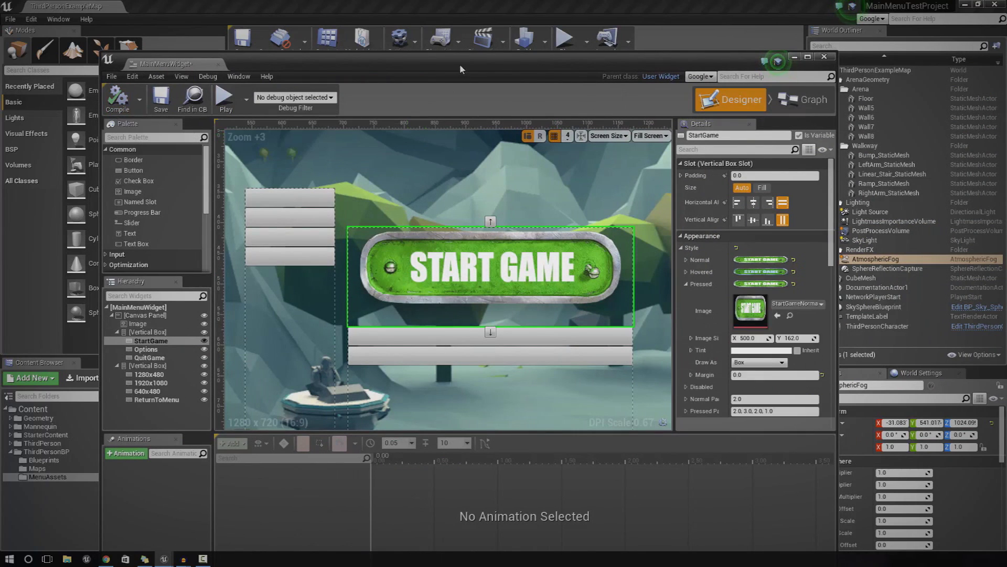
Maximize the widget editor and set the StartGame button's Pressed Sound to the Collapse01 sound wave
{"action": "double_click", "coordinate": [460, 64]}
{"action": "scroll", "coordinate": [923, 273], "scroll_direction": "down", "scroll_amount": 3}
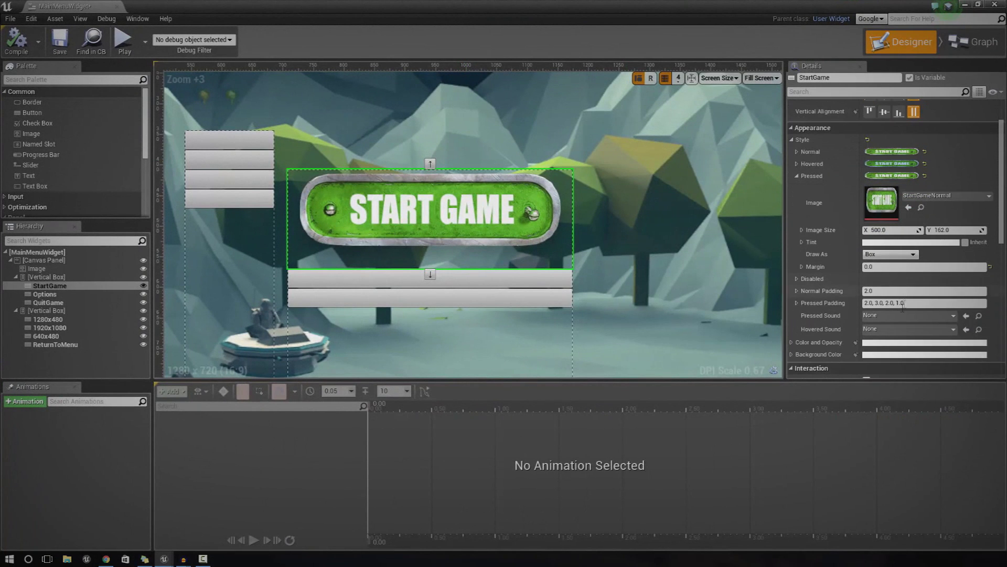
{"action": "scroll", "coordinate": [892, 315], "scroll_direction": "down", "scroll_amount": 1}
{"action": "left_click", "coordinate": [900, 298]}
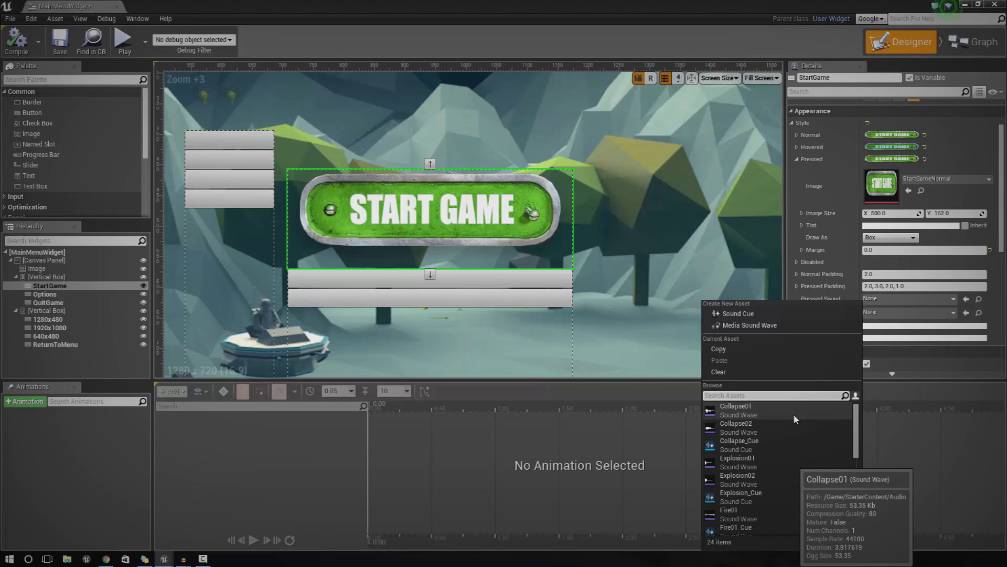
{"action": "left_click", "coordinate": [744, 415]}
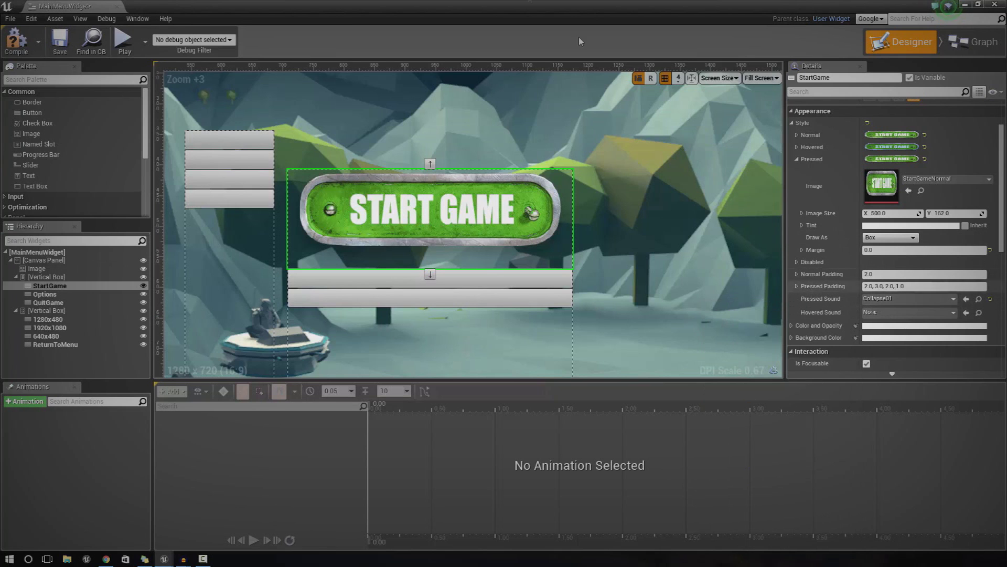
Minimize the widget editor, launch the project to test the StartGame button's pressed look and sound, and close the game
{"action": "left_click", "coordinate": [965, 4]}
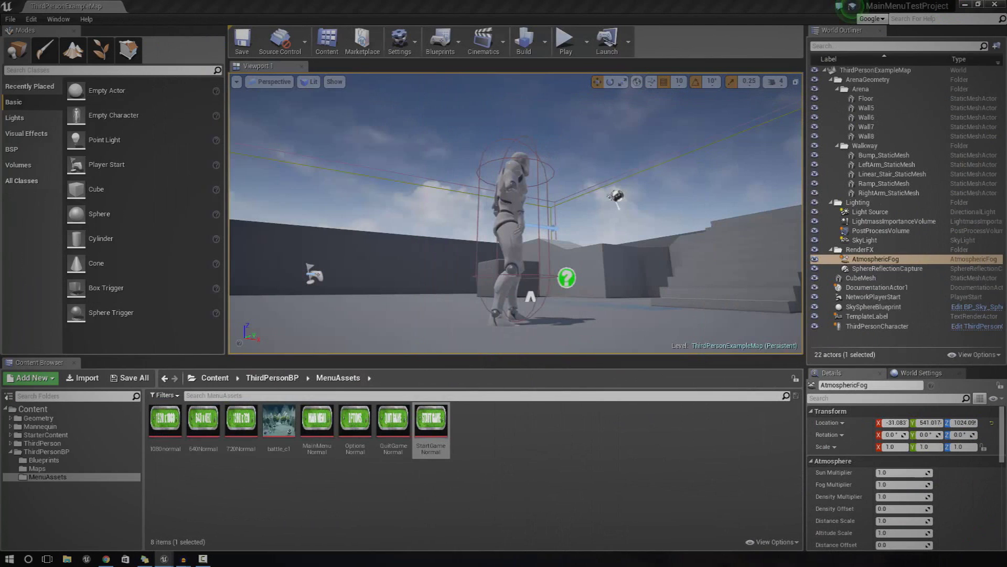
{"action": "left_click", "coordinate": [609, 46]}
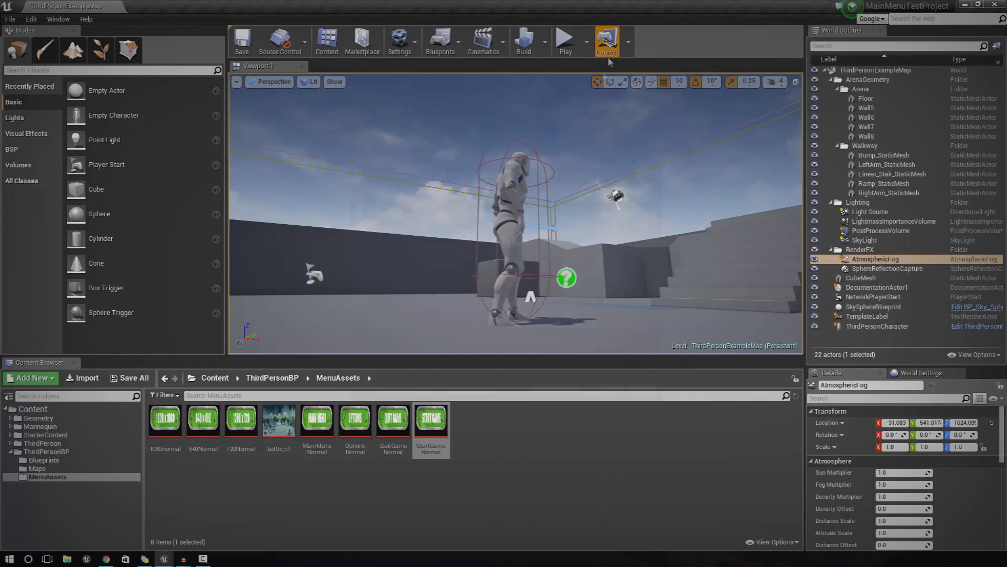
{"action": "left_click", "coordinate": [557, 395]}
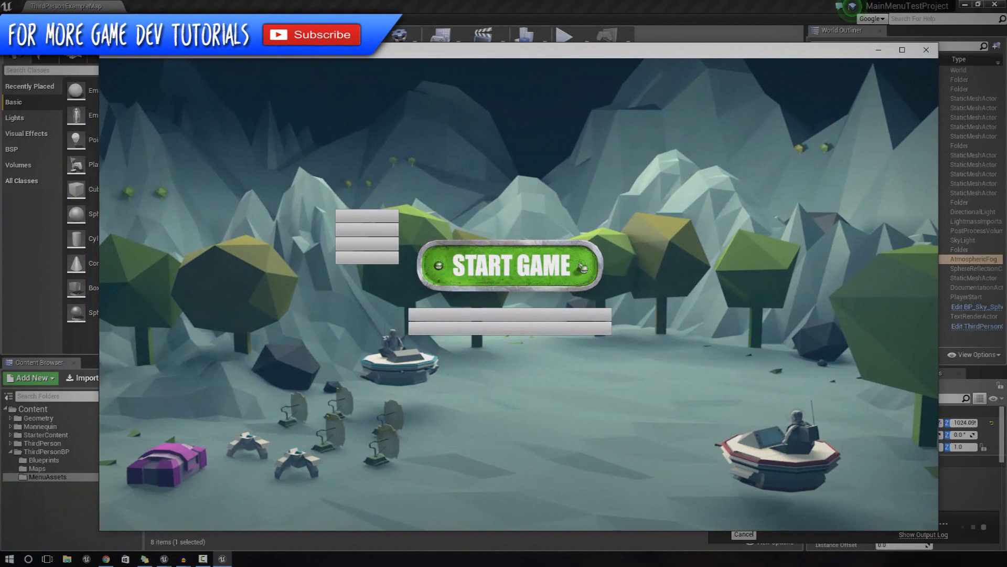
{"action": "left_click", "coordinate": [222, 559]}
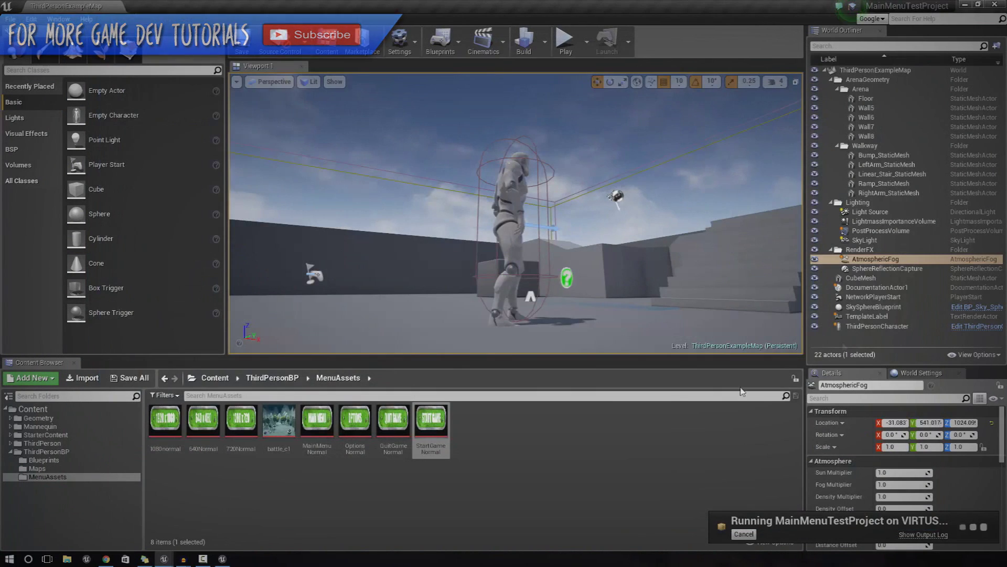
{"action": "left_click", "coordinate": [223, 559]}
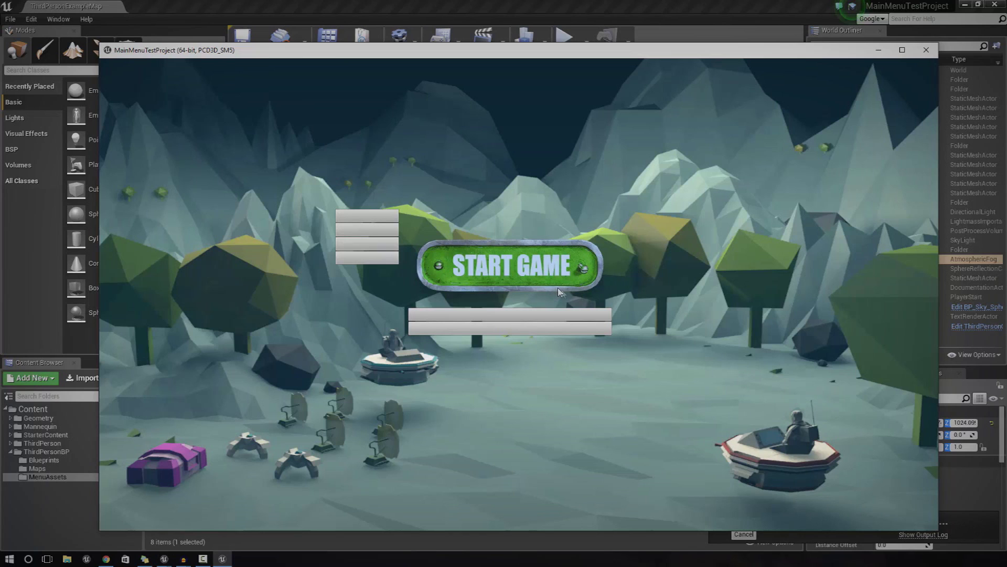
{"action": "left_click", "coordinate": [932, 56]}
Assign the OptionsNormal texture from MenuAssets as the image of the Options button's Pressed style
{"action": "key", "text": "alt+Tab"}
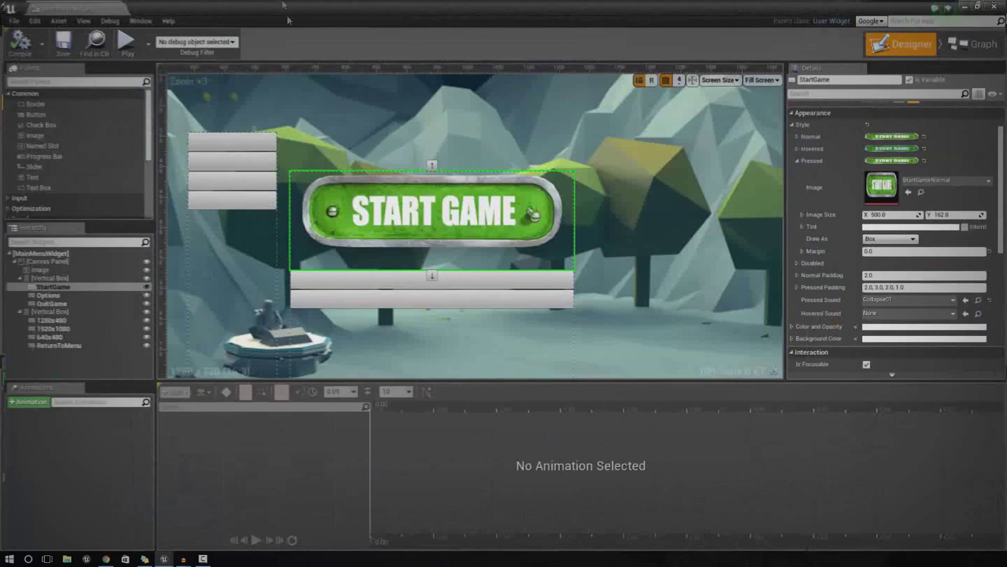
{"action": "left_click", "coordinate": [456, 281]}
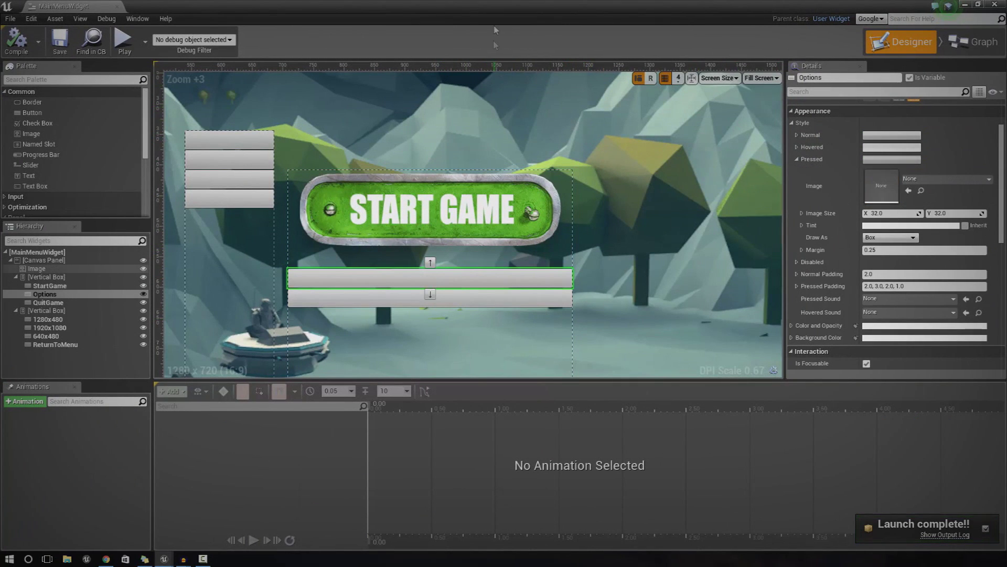
{"action": "double_click", "coordinate": [395, 21]}
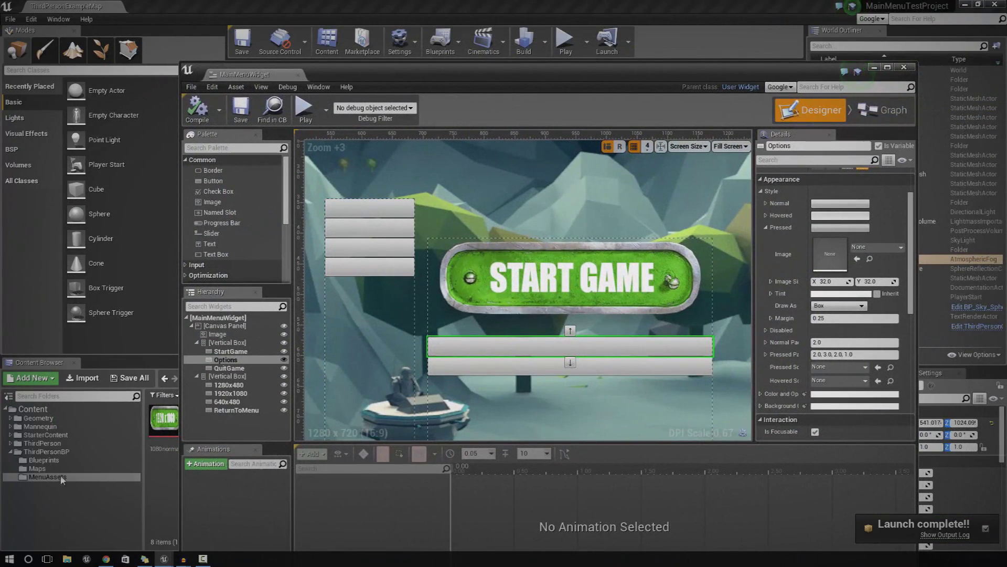
{"action": "left_click", "coordinate": [177, 478]}
{"action": "left_click_drag", "start_coordinate": [631, 78], "coordinate": [907, 44]}
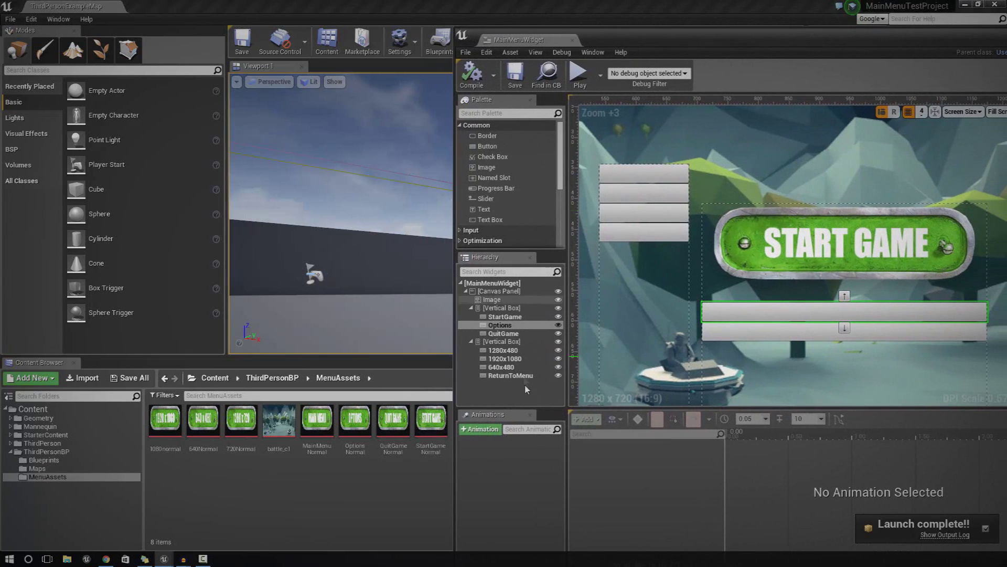
{"action": "left_click", "coordinate": [355, 420]}
{"action": "left_click_drag", "start_coordinate": [644, 33], "coordinate": [317, 41]}
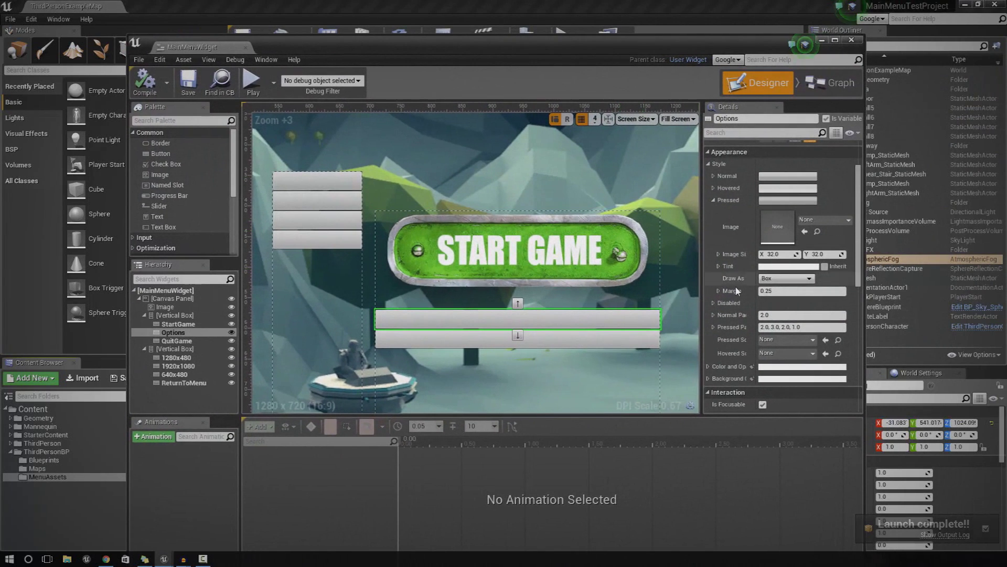
{"action": "left_click", "coordinate": [802, 232]}
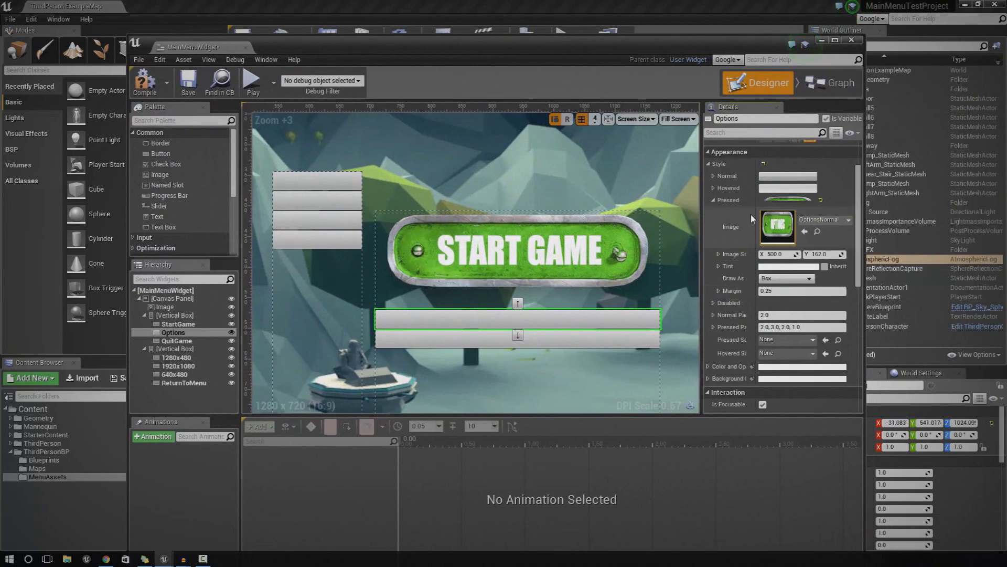
Assign the OptionsNormal texture as the image of the Options button's Hovered and Normal styles
{"action": "left_click", "coordinate": [713, 200]}
{"action": "left_click", "coordinate": [713, 187]}
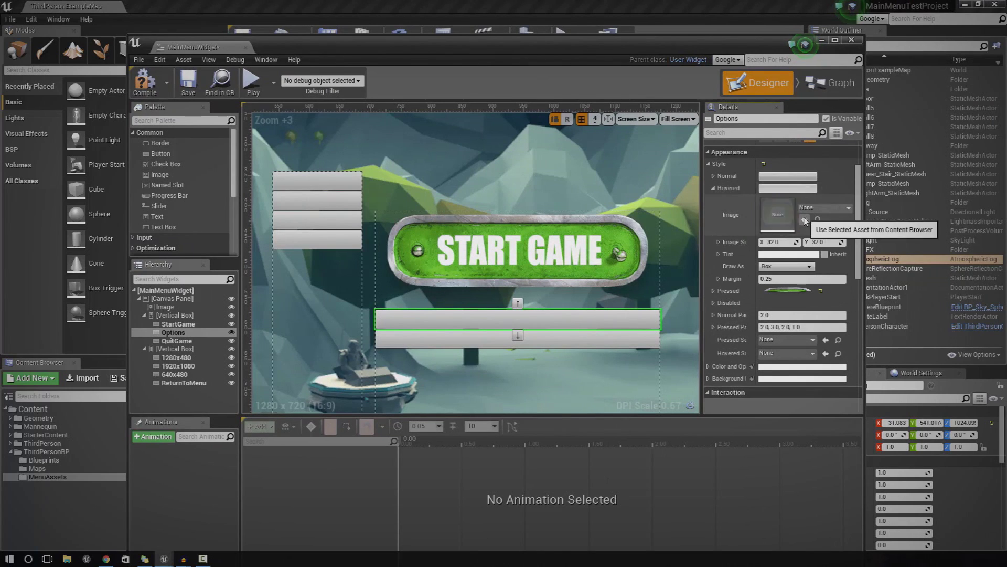
{"action": "left_click", "coordinate": [805, 219]}
{"action": "left_click", "coordinate": [714, 176]}
{"action": "left_click", "coordinate": [805, 208]}
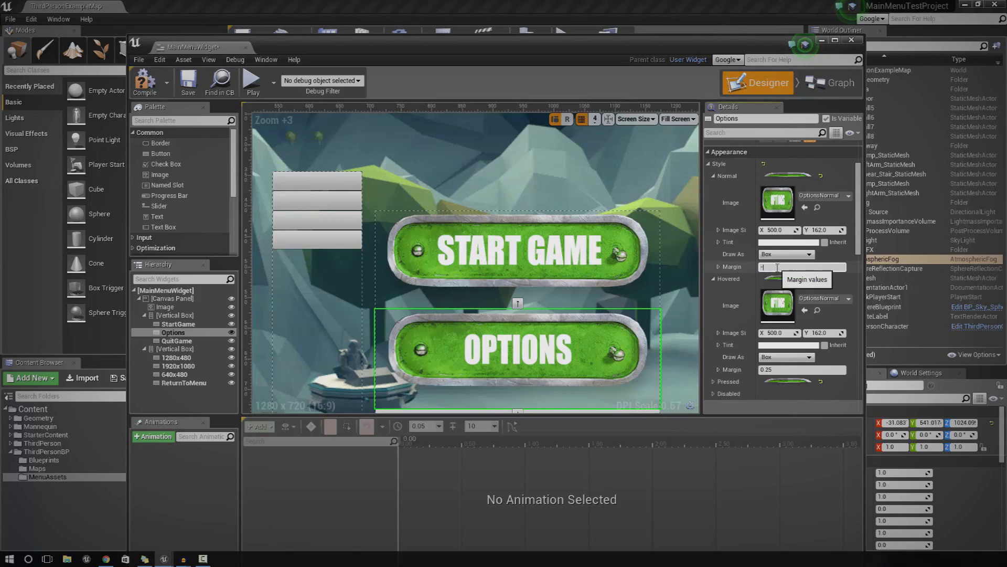
Set the margins of the Options button's Normal and Hovered styles to 0 and collapse the Normal settings
{"action": "left_click", "coordinate": [767, 370]}
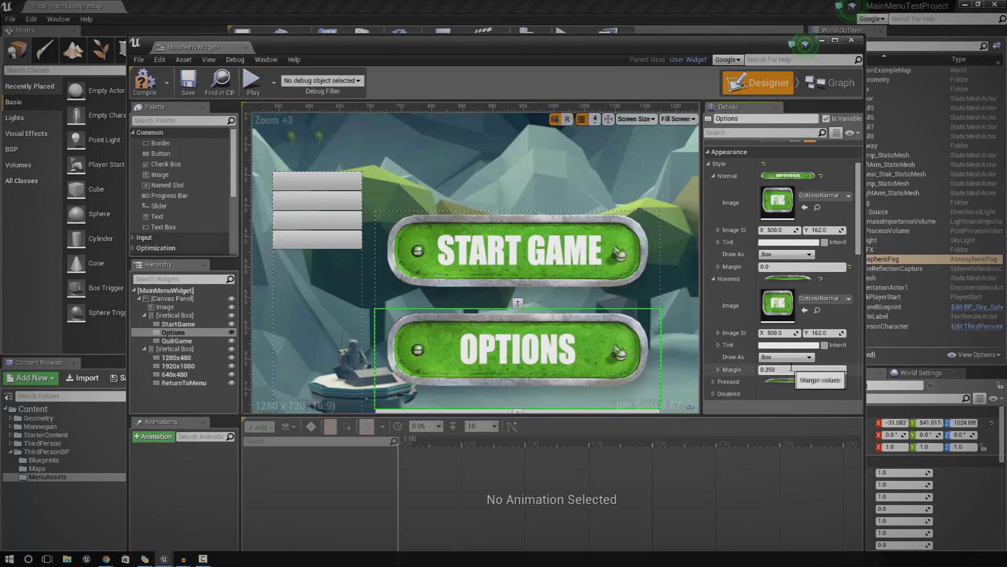
{"action": "key", "text": "BackSpace"}
{"action": "type", "text": "0"}
{"action": "key", "text": "Return"}
{"action": "scroll", "coordinate": [735, 351], "scroll_direction": "down", "scroll_amount": 3}
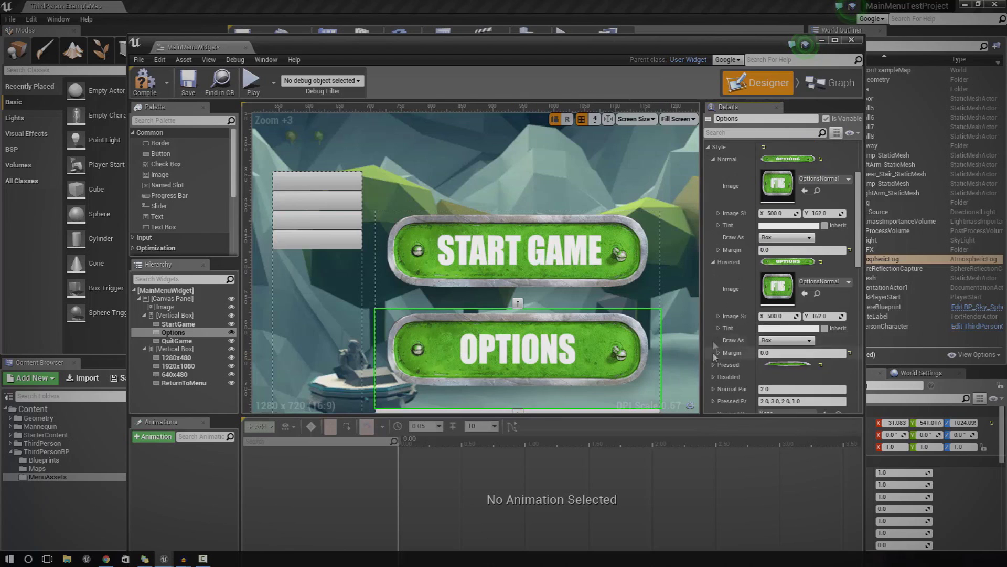
{"action": "scroll", "coordinate": [784, 367], "scroll_direction": "down", "scroll_amount": 3}
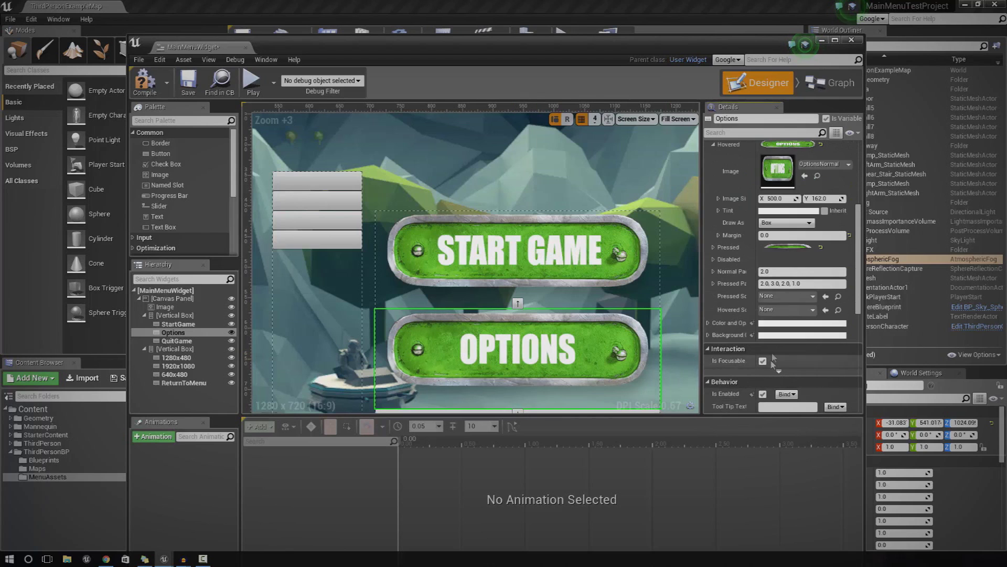
{"action": "scroll", "coordinate": [783, 335], "scroll_direction": "up", "scroll_amount": 5}
{"action": "scroll", "coordinate": [751, 278], "scroll_direction": "down", "scroll_amount": 1}
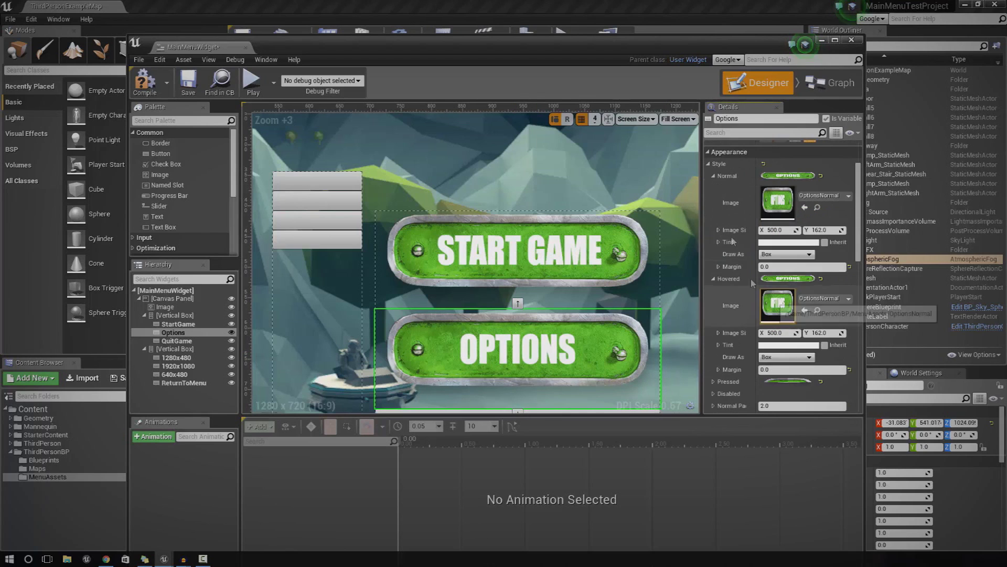
{"action": "left_click", "coordinate": [713, 176]}
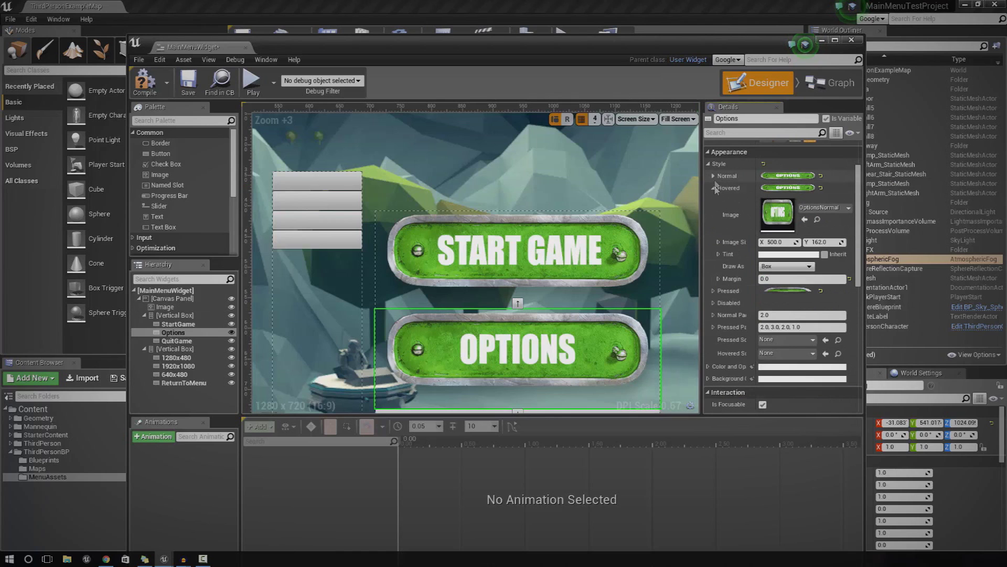
Set the margin of the Options button's Pressed style to 0
{"action": "left_click", "coordinate": [713, 188]}
{"action": "left_click", "coordinate": [713, 200]}
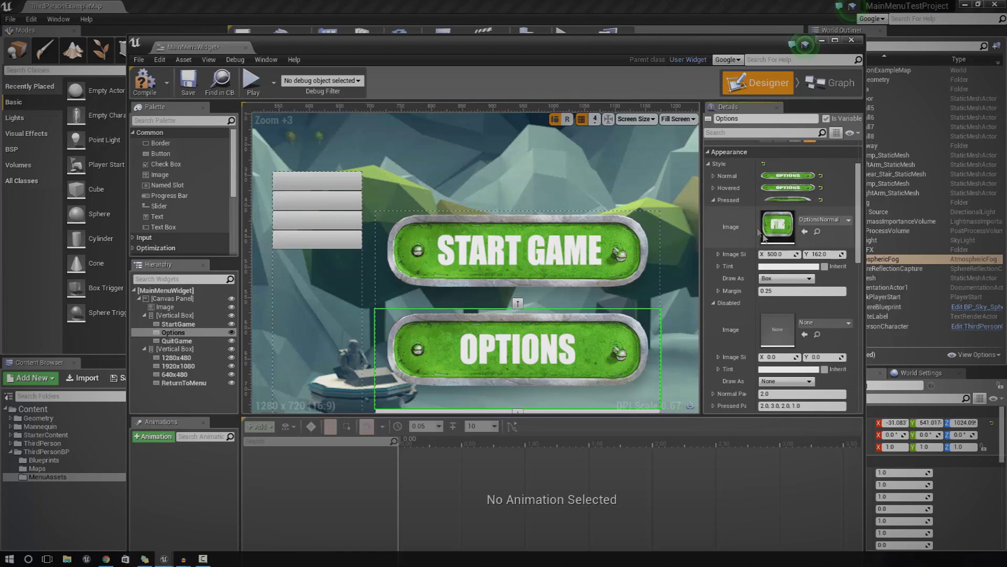
{"action": "left_click", "coordinate": [771, 291]}
{"action": "type", "text": "0"}
{"action": "key", "text": "Return"}
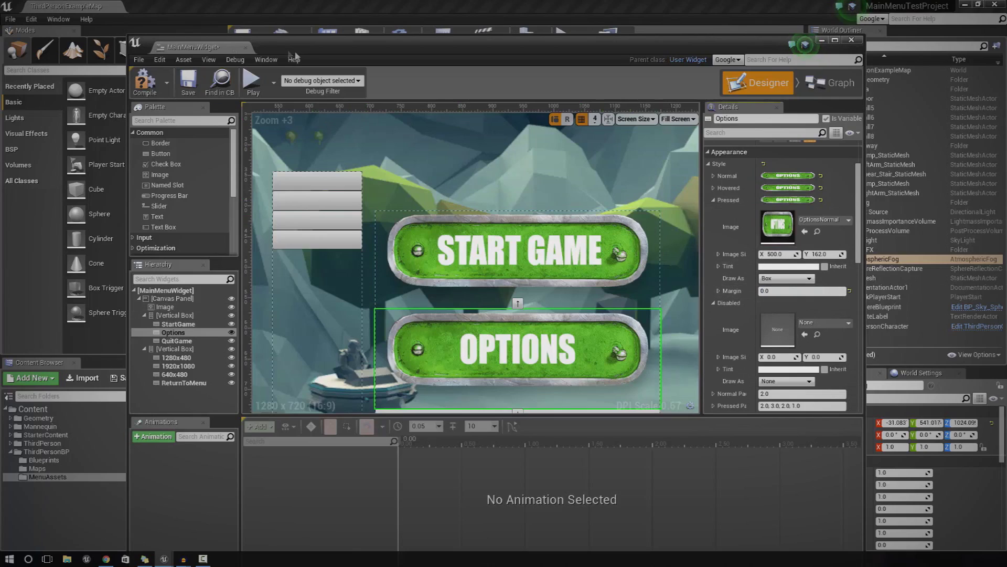
Assign the QuitGameNormal texture from MenuAssets as the image of the QuitGame button's Pressed style
{"action": "left_click_drag", "start_coordinate": [302, 51], "coordinate": [357, 57]}
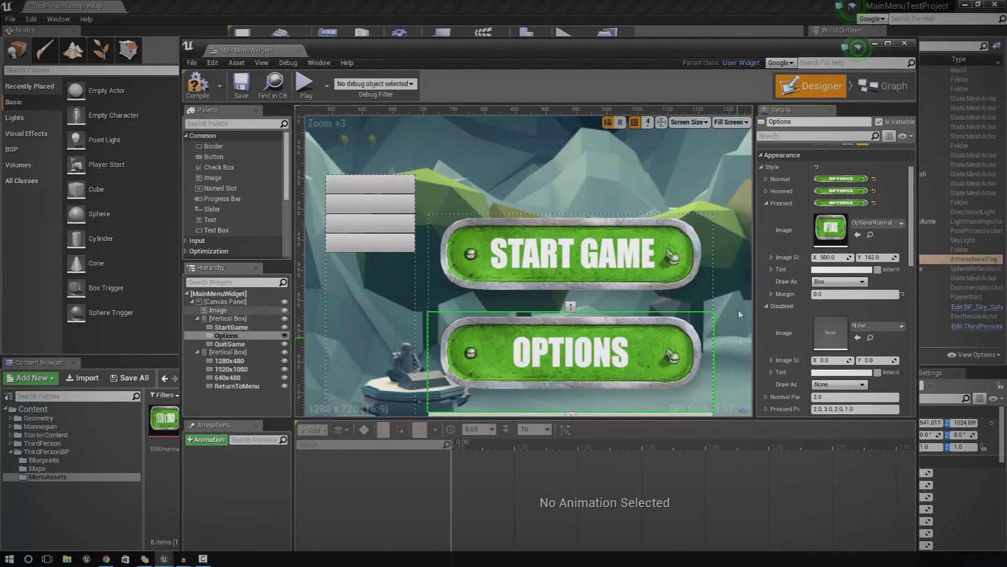
{"action": "right_click_drag", "start_coordinate": [738, 310], "coordinate": [724, 185]}
{"action": "left_click", "coordinate": [659, 294]}
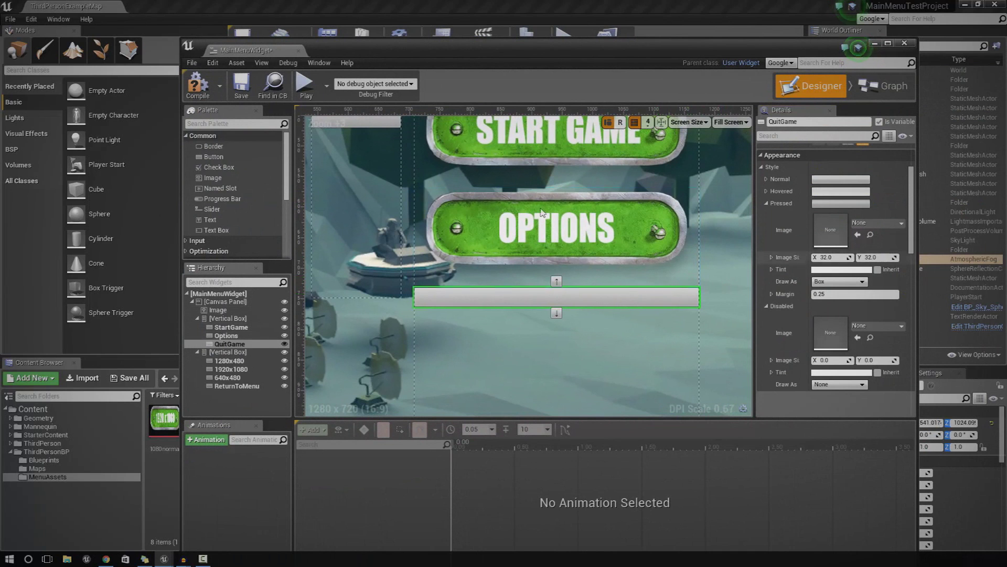
{"action": "left_click_drag", "start_coordinate": [578, 50], "coordinate": [859, 49]}
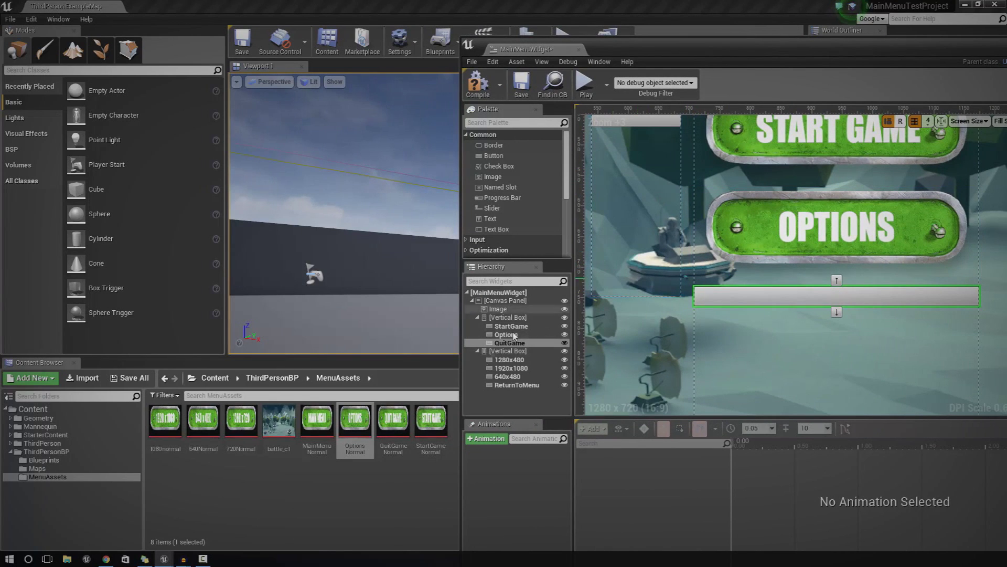
{"action": "left_click", "coordinate": [393, 422]}
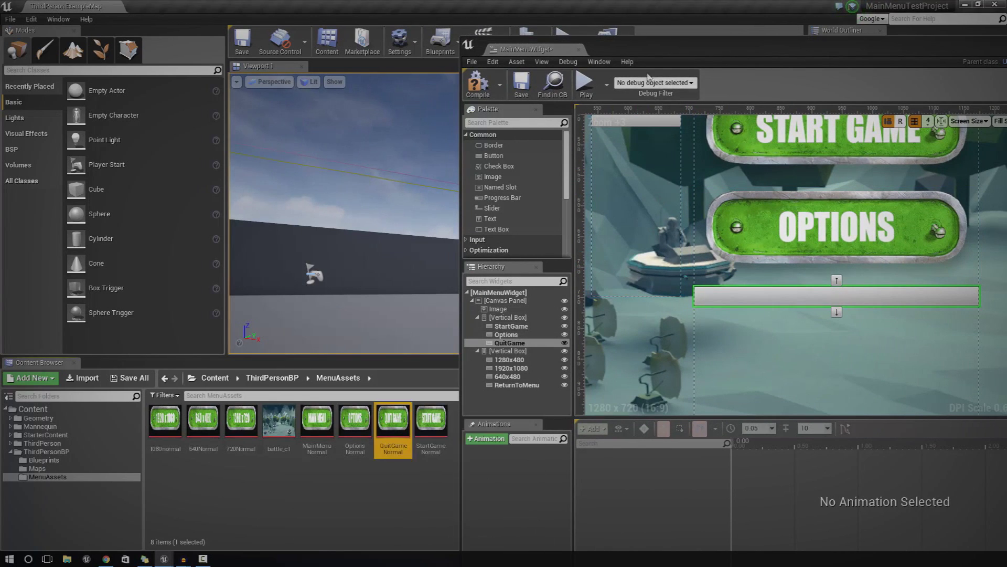
{"action": "double_click", "coordinate": [694, 53]}
{"action": "left_click", "coordinate": [909, 190]}
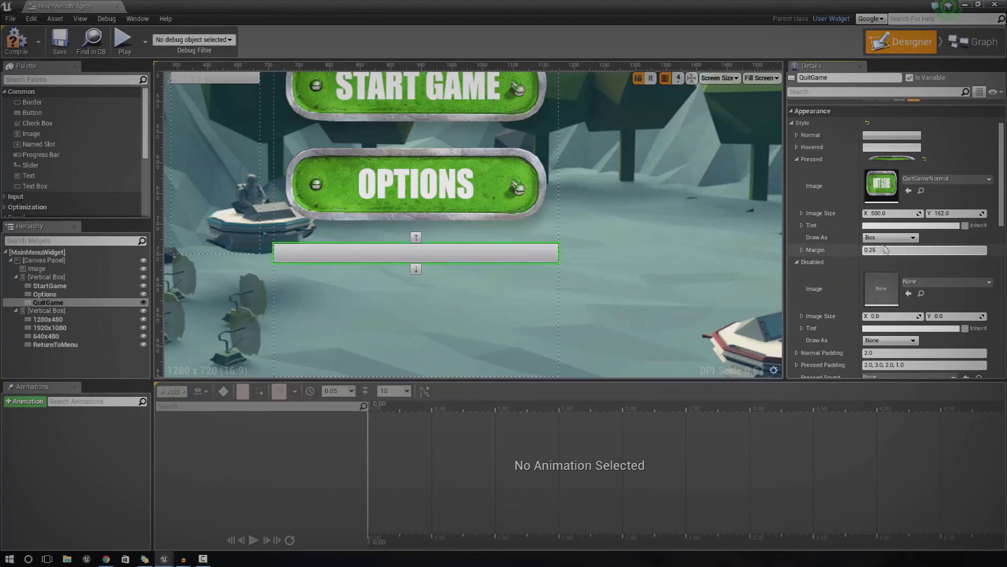
Assign the QuitGameNormal texture as the image of the QuitGame button's Hovered and Normal styles
{"action": "left_click", "coordinate": [796, 159]}
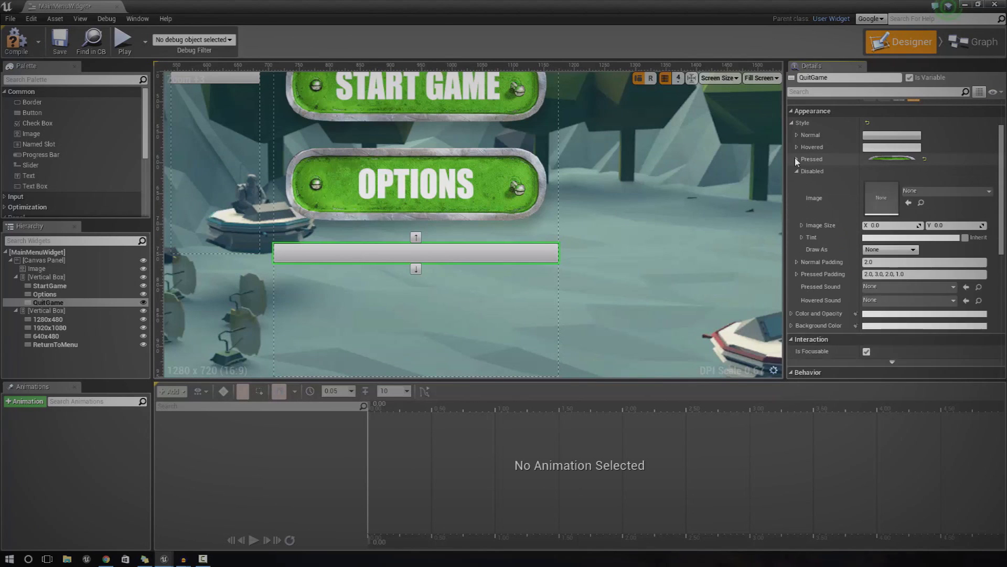
{"action": "left_click", "coordinate": [796, 159]}
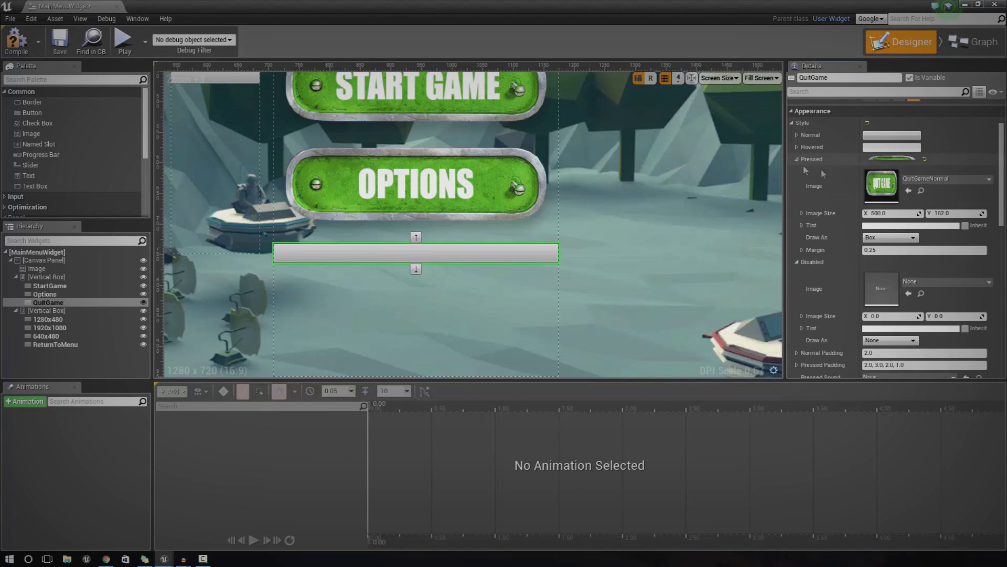
{"action": "right_click_drag", "start_coordinate": [481, 271], "coordinate": [504, 418]}
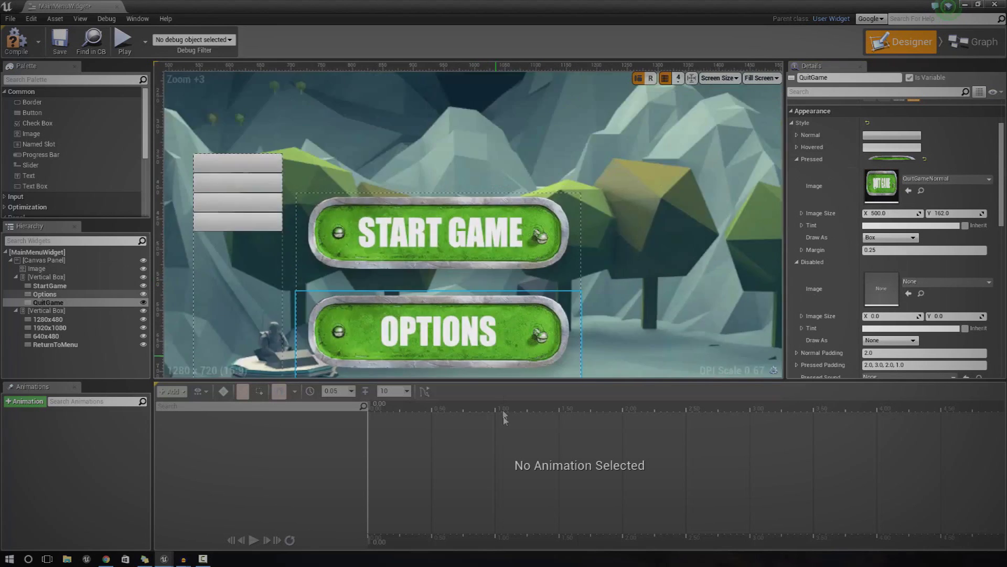
{"action": "scroll", "coordinate": [567, 189], "scroll_direction": "down", "scroll_amount": 4}
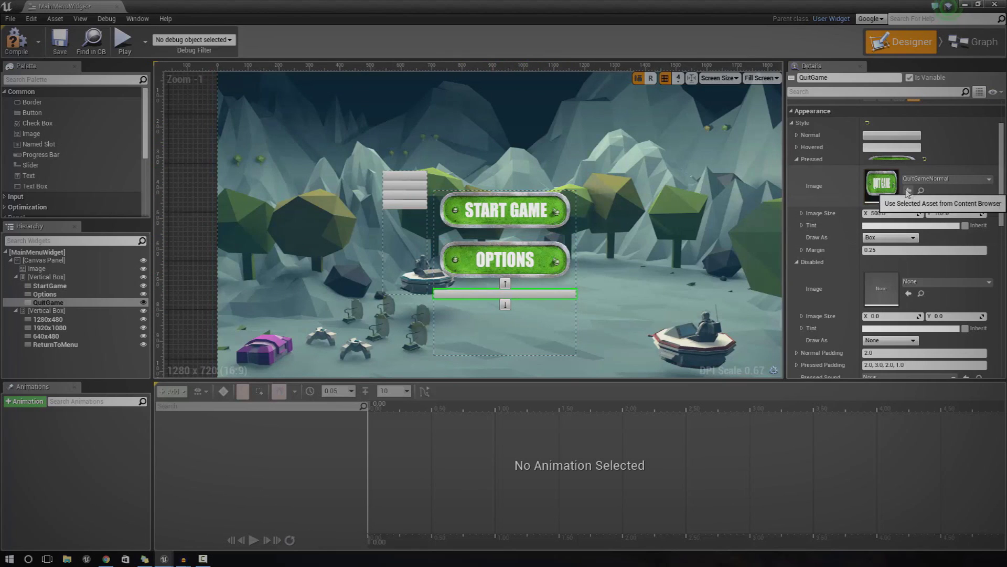
{"action": "left_click", "coordinate": [797, 159]}
{"action": "left_click", "coordinate": [797, 147]}
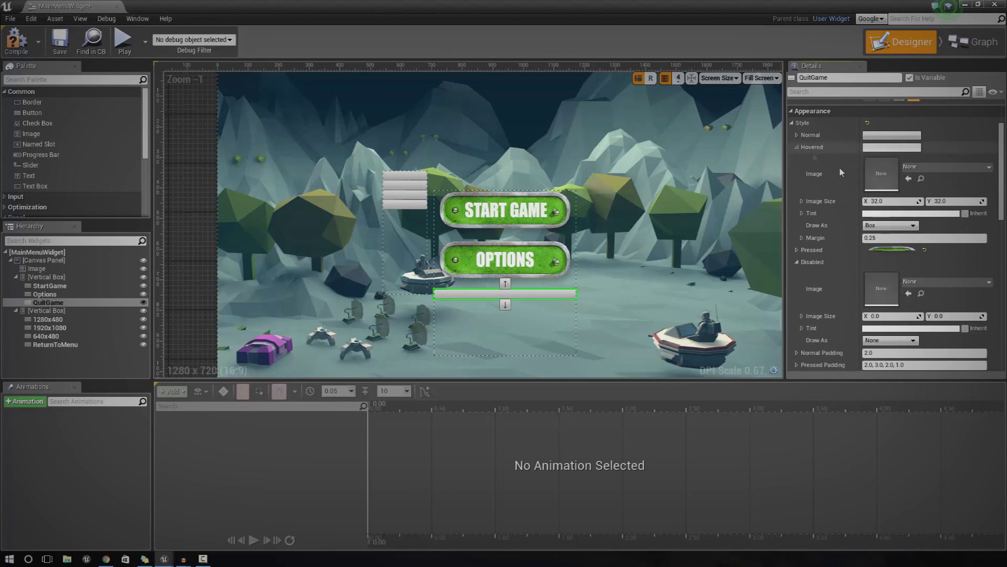
{"action": "left_click", "coordinate": [908, 179]}
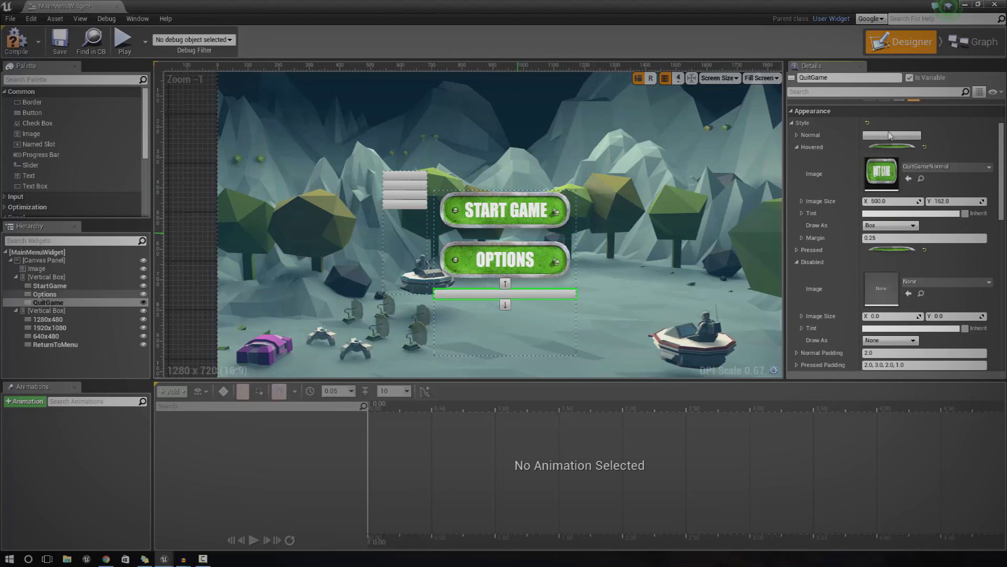
{"action": "left_click", "coordinate": [809, 135]}
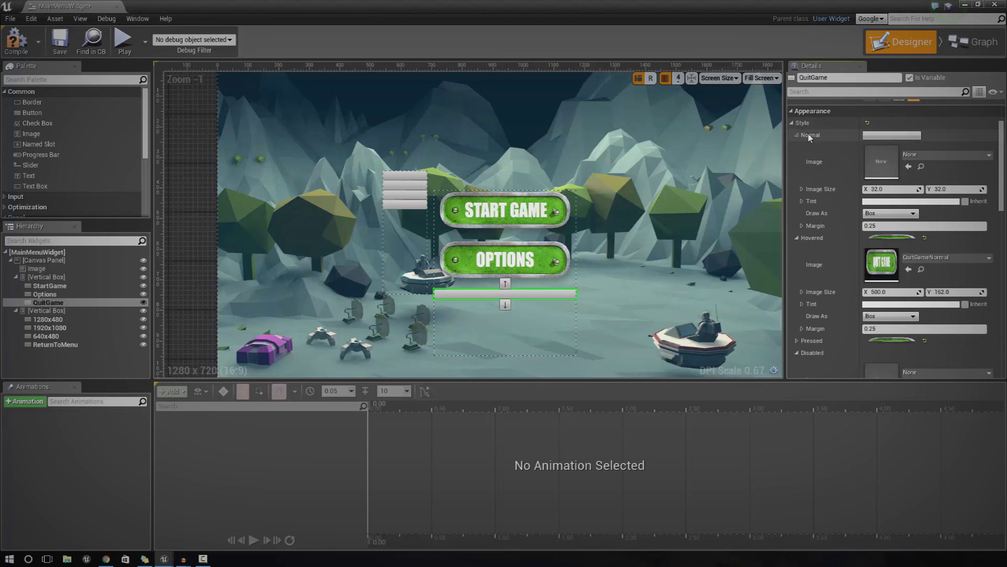
{"action": "left_click", "coordinate": [909, 167]}
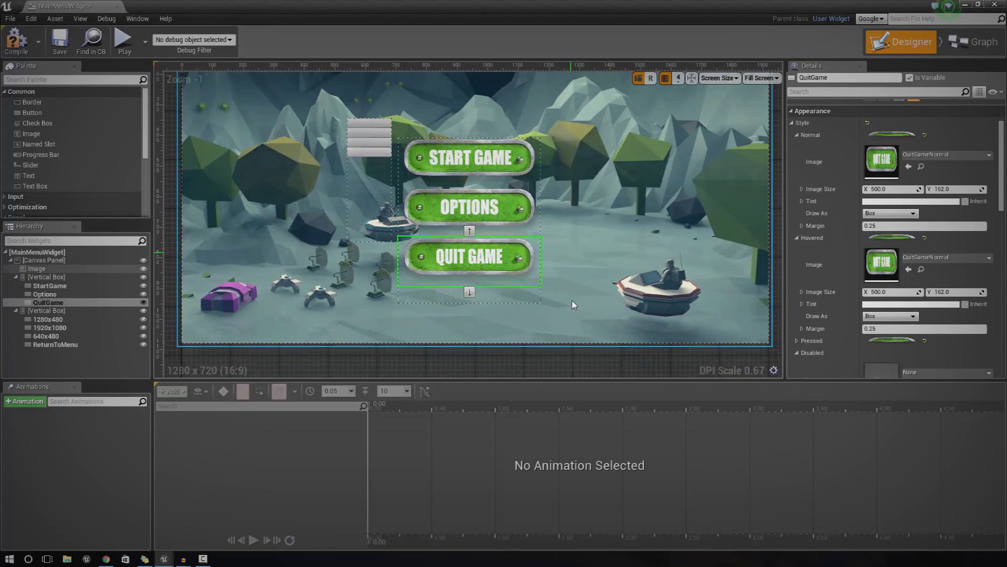
Switch to the level editor, launch the project to test the menu buttons and close the game
{"action": "scroll", "coordinate": [557, 288], "scroll_direction": "down", "scroll_amount": 2}
{"action": "key", "text": "alt+Tab"}
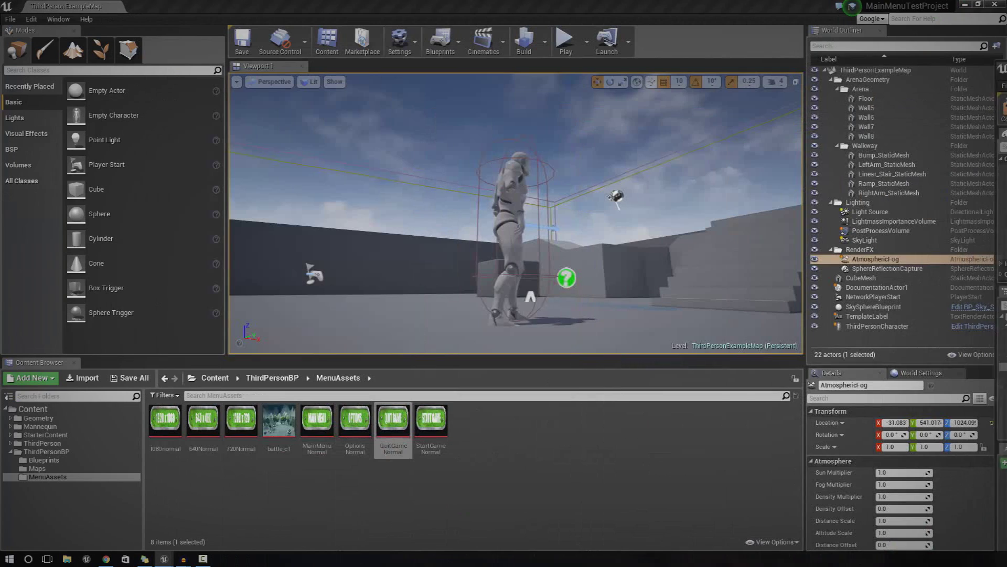
{"action": "left_click", "coordinate": [598, 50]}
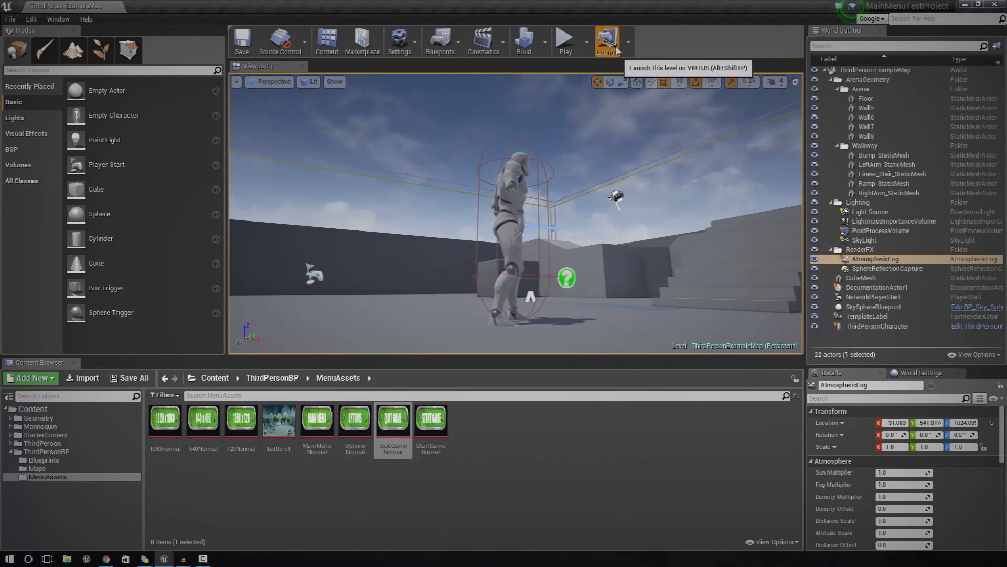
{"action": "left_click", "coordinate": [550, 393]}
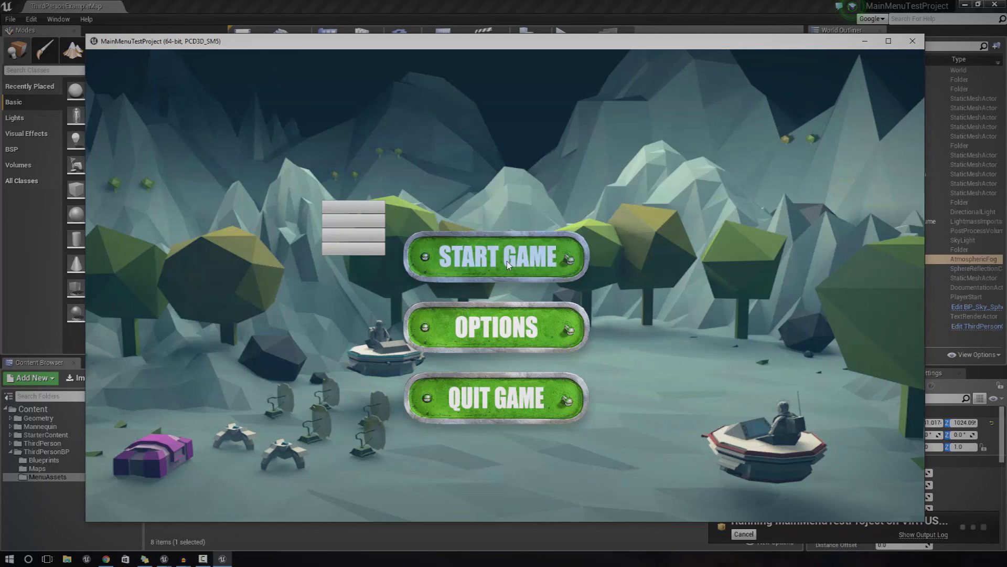
{"action": "left_click", "coordinate": [913, 41]}
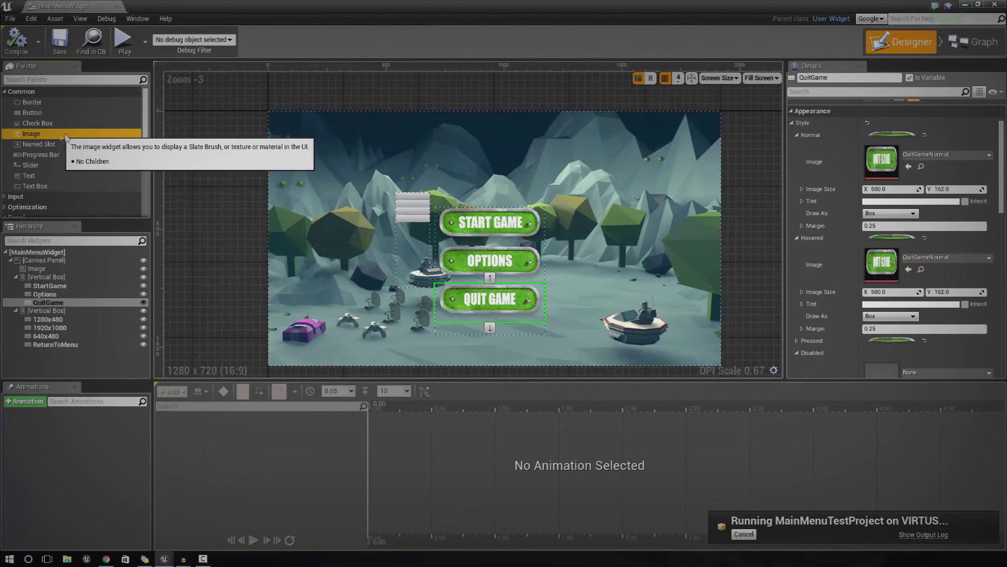
Add an Image widget above the StartGame button and resize it to about 649 by 205
{"action": "left_click_drag", "start_coordinate": [53, 133], "coordinate": [441, 167]}
{"action": "scroll", "coordinate": [448, 187], "scroll_direction": "up", "scroll_amount": 4}
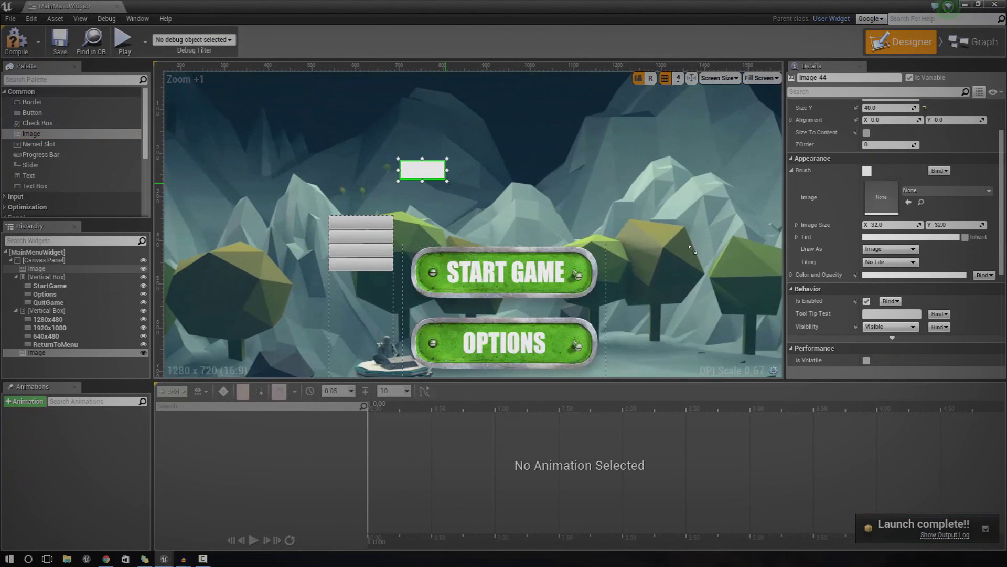
{"action": "left_click_drag", "start_coordinate": [692, 250], "coordinate": [698, 205]}
{"action": "mouse_move", "coordinate": [625, 181]}
{"action": "left_mouse_down"}
{"action": "mouse_move", "coordinate": [555, 180]}
{"action": "mouse_move", "coordinate": [606, 179]}
{"action": "left_mouse_up"}
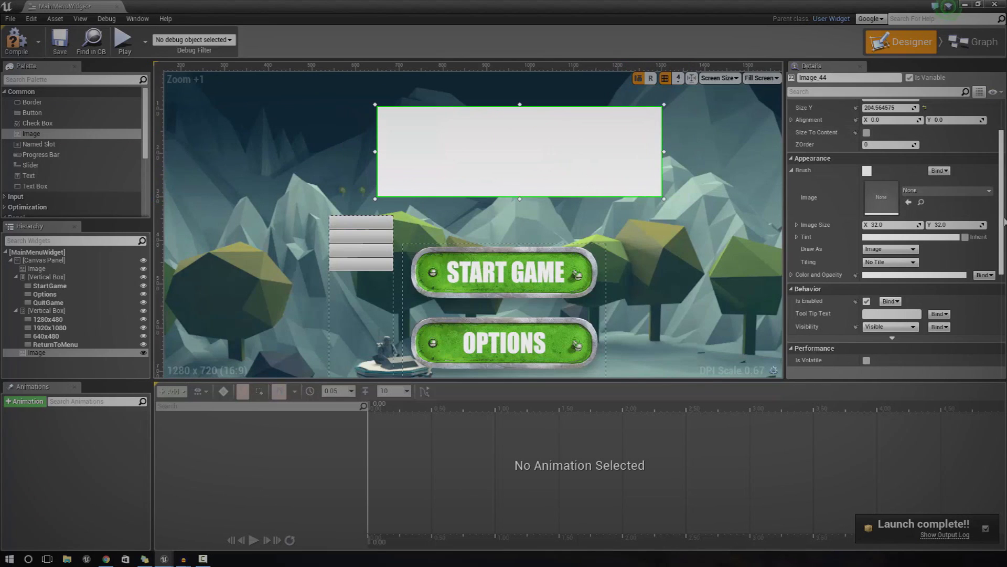
Anchor the new Image widget to the centre of the canvas
{"action": "scroll", "coordinate": [1005, 221], "scroll_direction": "up", "scroll_amount": 2}
{"action": "left_click", "coordinate": [870, 121]}
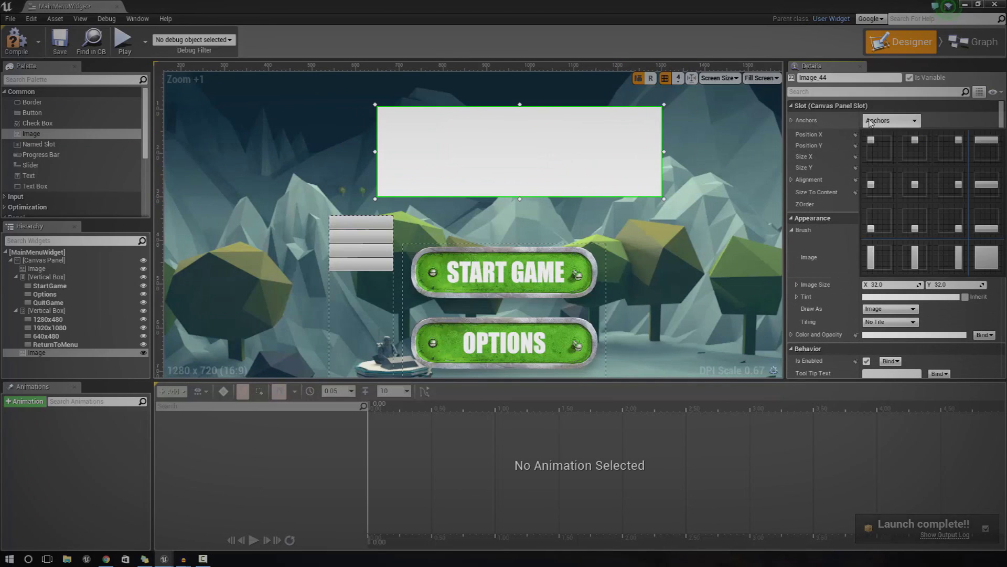
{"action": "left_click", "coordinate": [915, 185]}
{"action": "scroll", "coordinate": [514, 227], "scroll_direction": "down", "scroll_amount": 4}
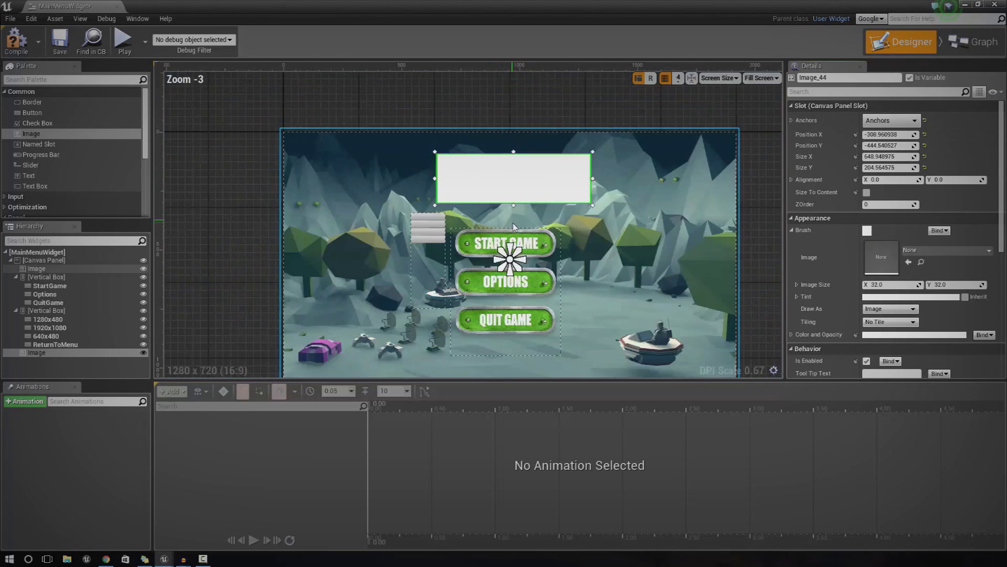
Centre the vertical box of menu buttons and move the Image widget above it to about X -293, Y -425
{"action": "scroll", "coordinate": [515, 227], "scroll_direction": "down", "scroll_amount": 1}
{"action": "mouse_move", "coordinate": [531, 201]}
{"action": "left_mouse_down"}
{"action": "mouse_move", "coordinate": [522, 199]}
{"action": "mouse_move", "coordinate": [536, 195]}
{"action": "left_mouse_up"}
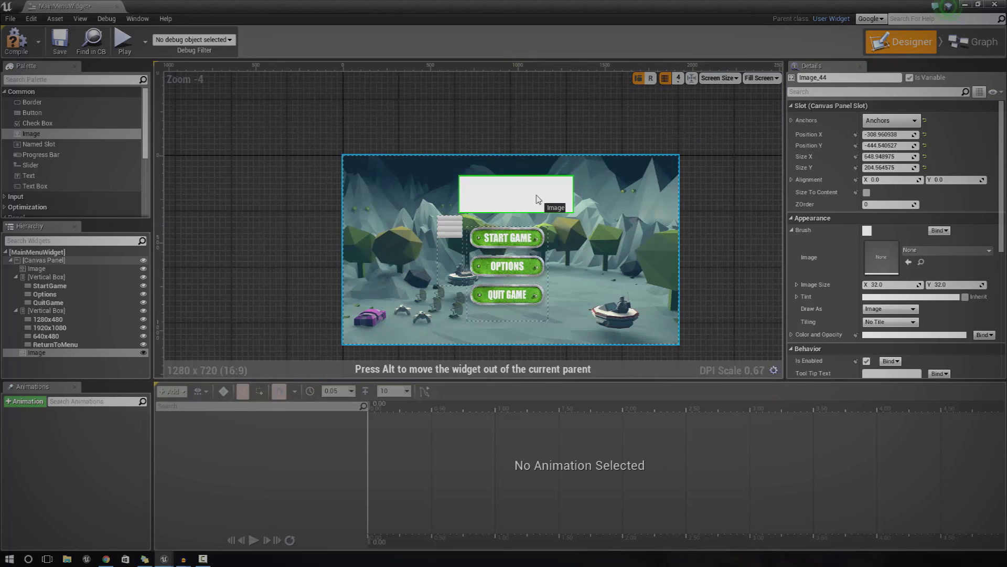
{"action": "left_click", "coordinate": [511, 243]}
{"action": "left_click_drag", "start_coordinate": [511, 243], "coordinate": [519, 240]}
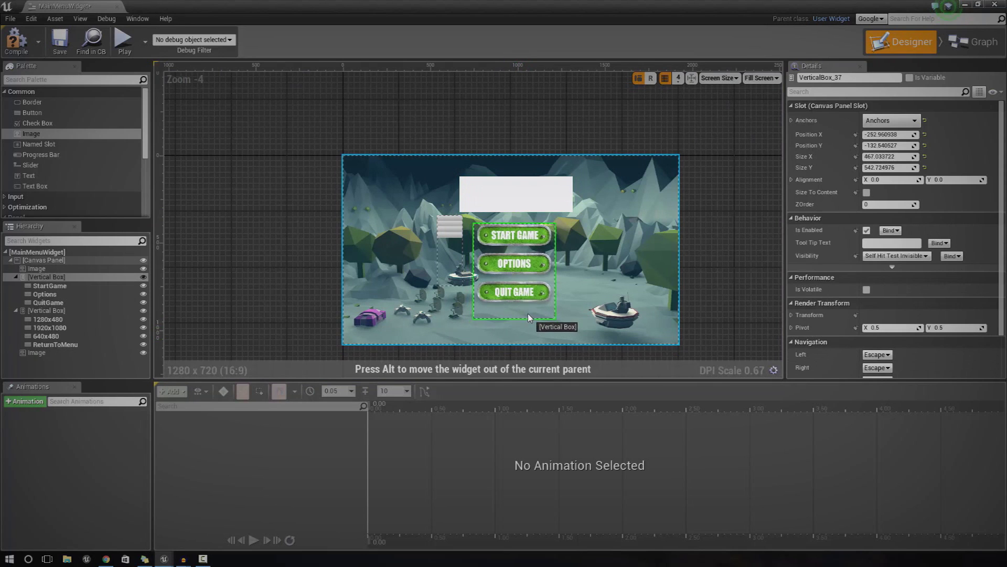
{"action": "left_click", "coordinate": [527, 193]}
{"action": "left_click_drag", "start_coordinate": [533, 199], "coordinate": [536, 197]}
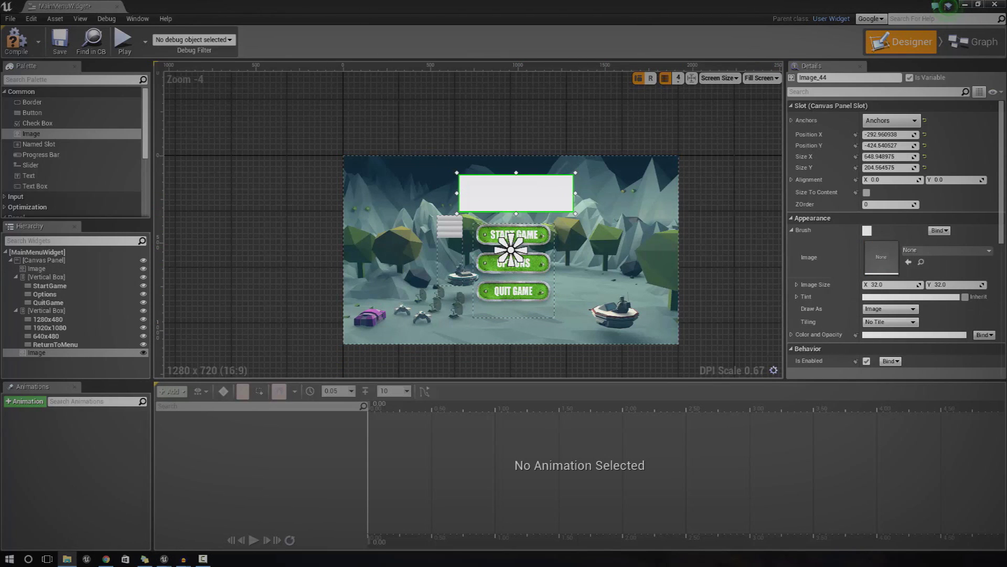
Open File Explorer and browse the Images folder inside VirtusEducation on drive E for a logo
{"action": "key", "text": "super+e"}
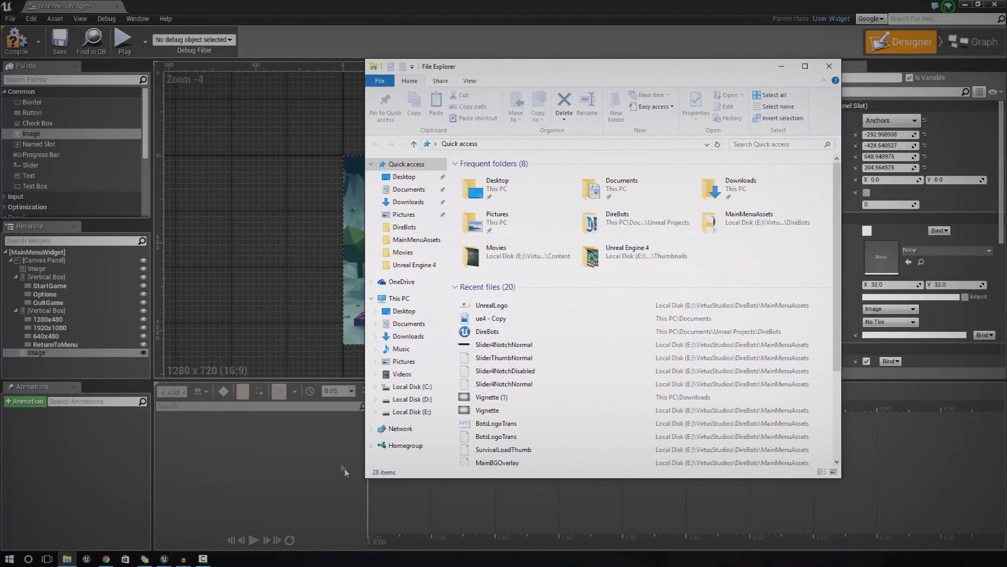
{"action": "left_click", "coordinate": [412, 411]}
{"action": "double_click", "coordinate": [487, 363]}
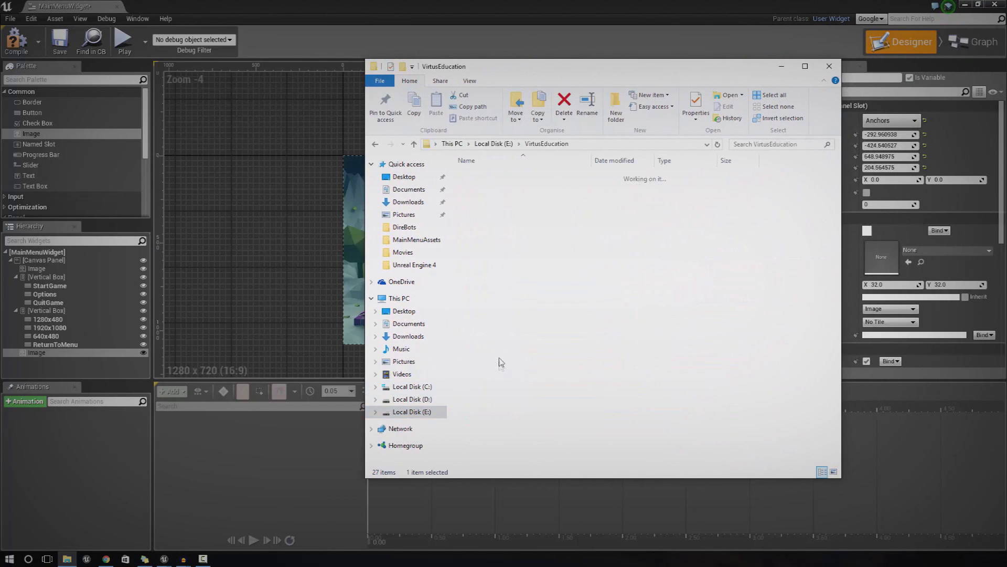
{"action": "double_click", "coordinate": [493, 259]}
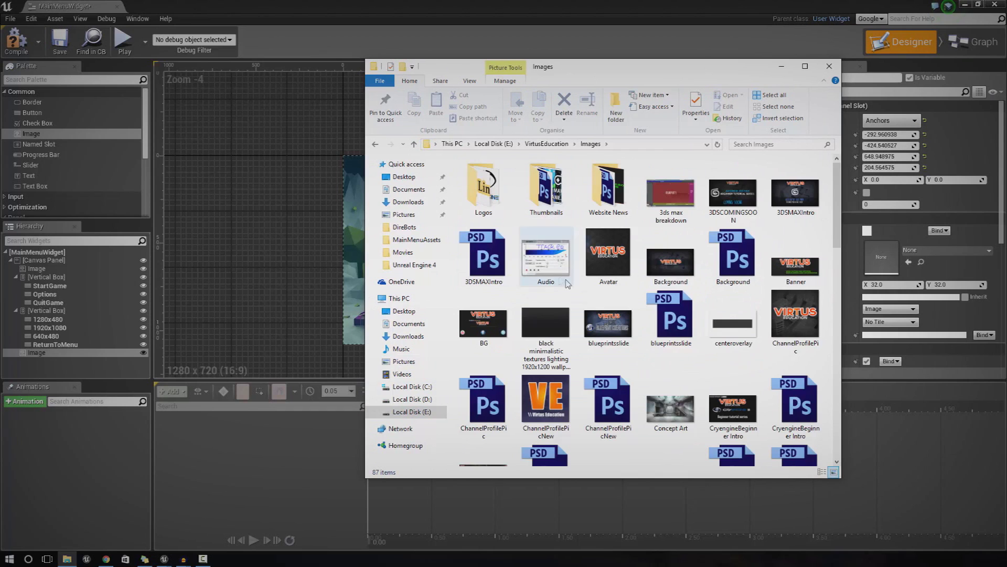
{"action": "scroll", "coordinate": [556, 310], "scroll_direction": "down", "scroll_amount": 5}
{"action": "scroll", "coordinate": [562, 317], "scroll_direction": "down", "scroll_amount": 3}
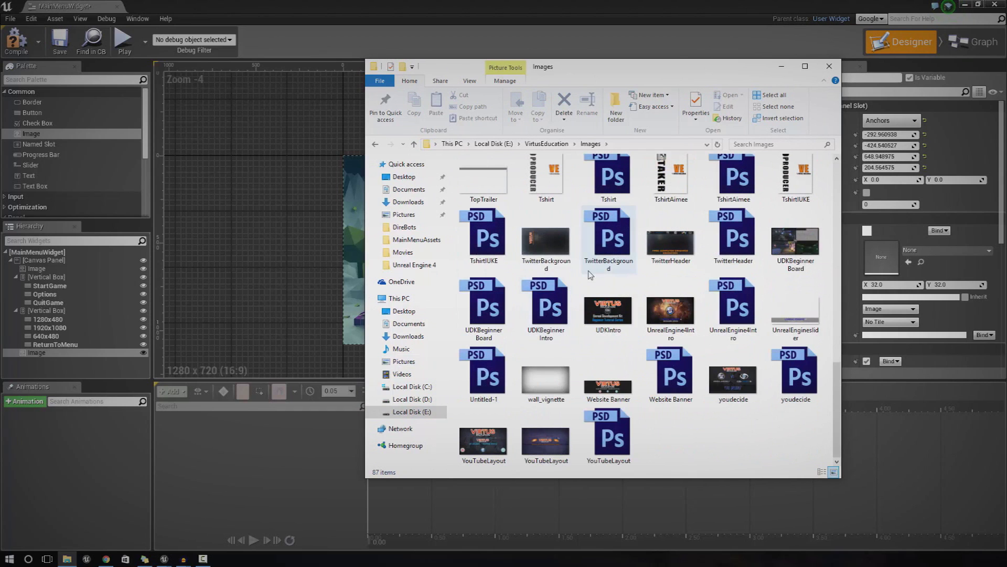
{"action": "scroll", "coordinate": [575, 301], "scroll_direction": "up", "scroll_amount": 8}
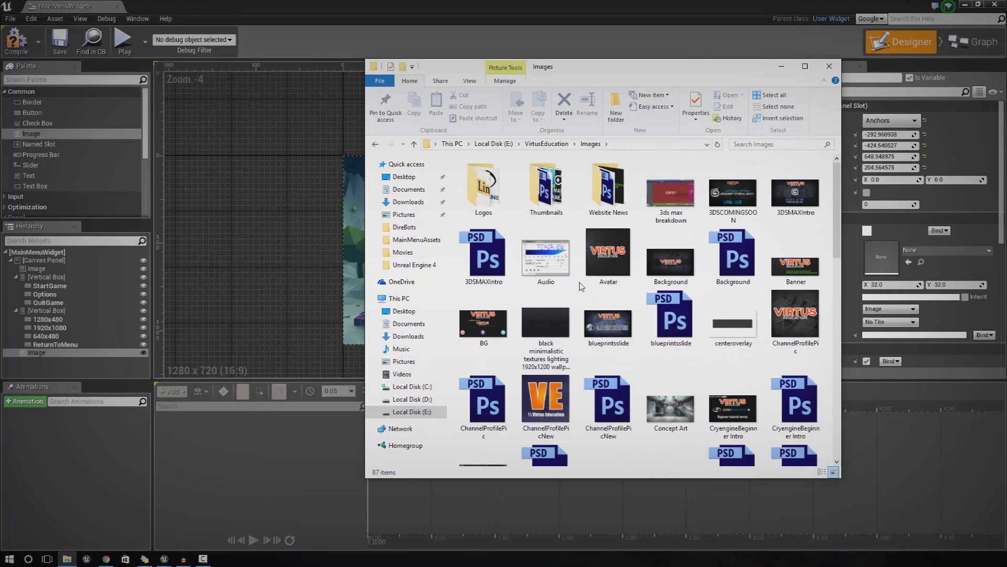
Import the Logodropshadow image from the Logos folder into the project's MenuAssets folder in Unreal Engine
{"action": "double_click", "coordinate": [488, 206]}
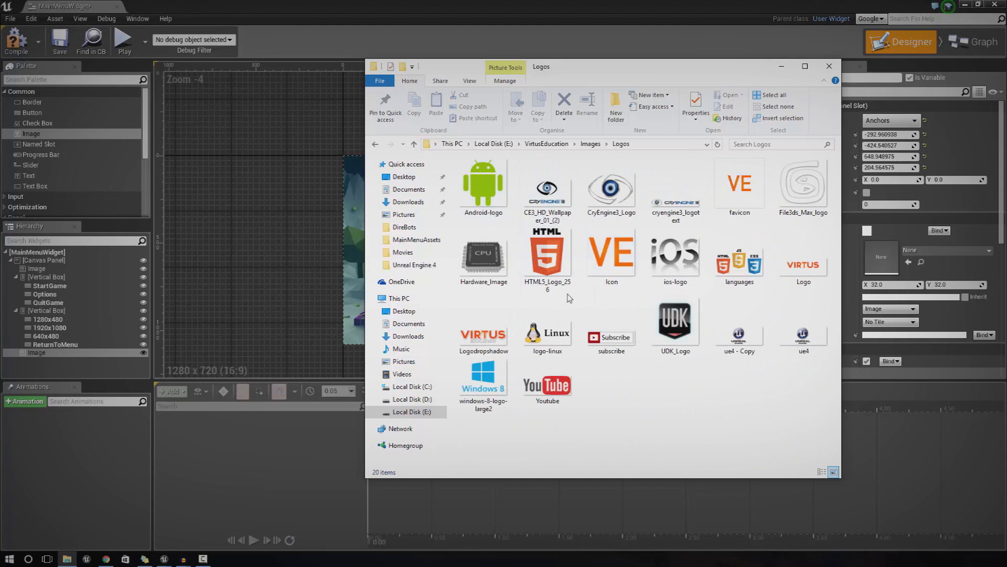
{"action": "left_click", "coordinate": [482, 336]}
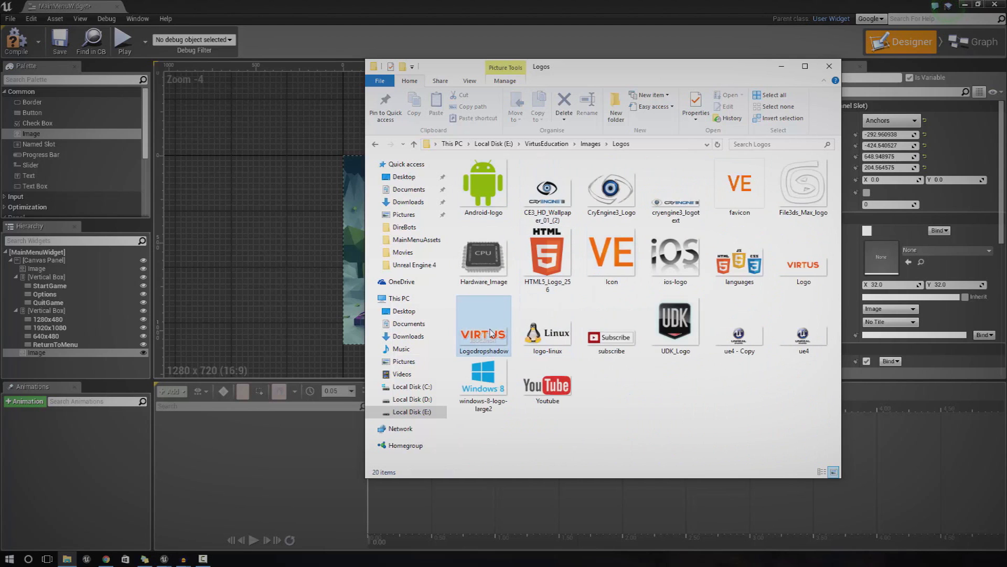
{"action": "left_click", "coordinate": [498, 2]}
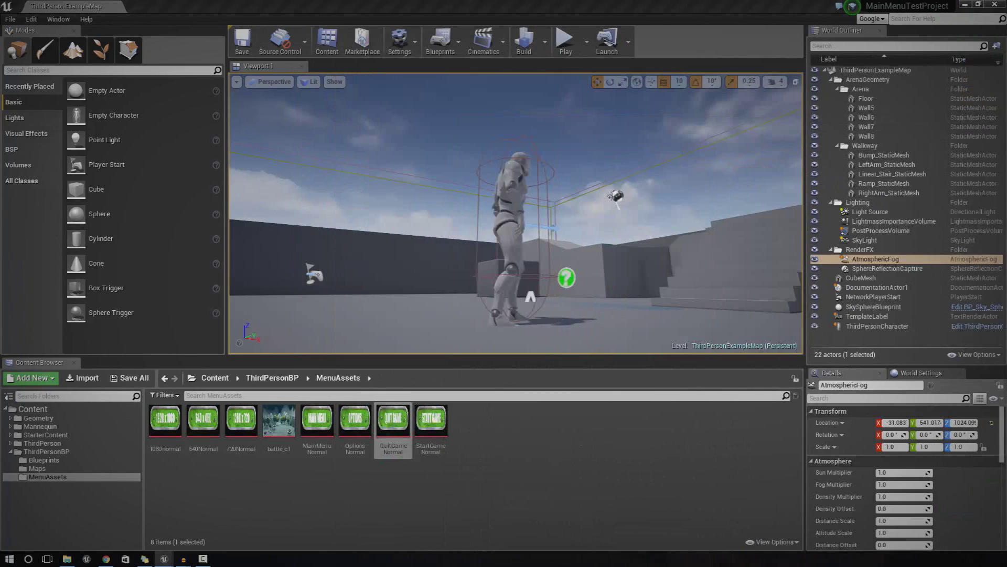
{"action": "left_click", "coordinate": [67, 558]}
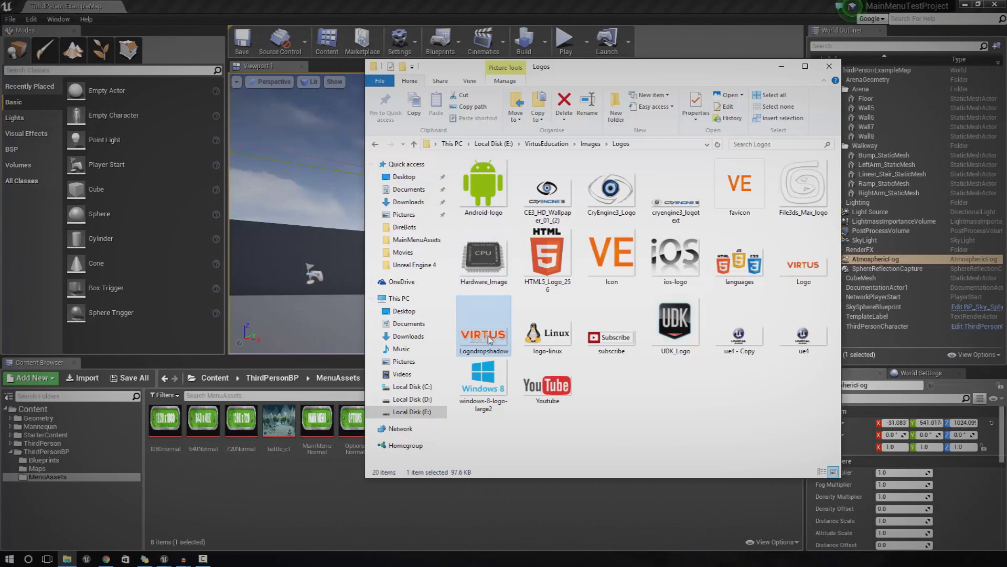
{"action": "left_click_drag", "start_coordinate": [546, 509], "coordinate": [547, 510]}
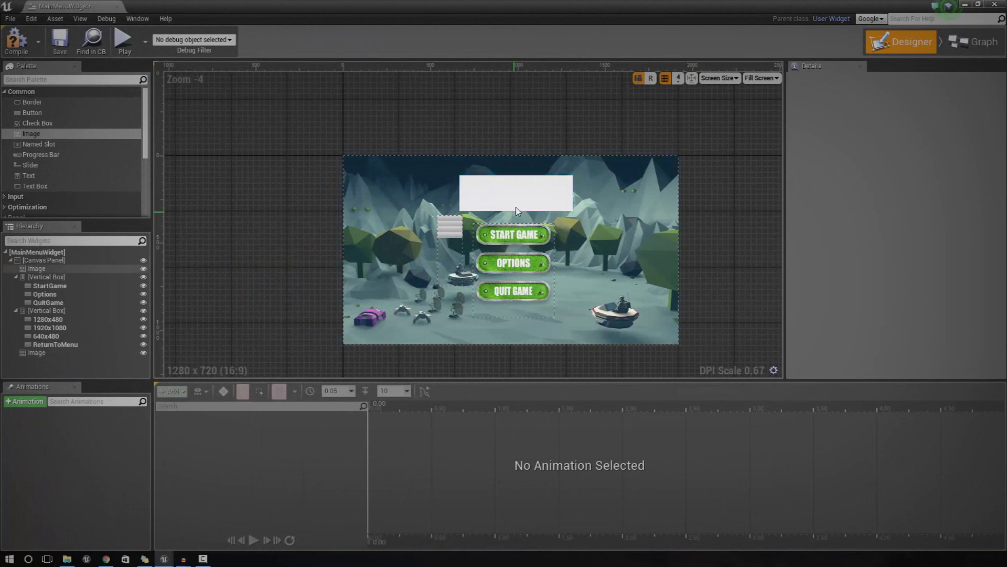
Assign the Logodropshadow texture to the blank Image widget above the menu buttons and shift it to about X -329
{"action": "left_click", "coordinate": [516, 207]}
{"action": "left_click", "coordinate": [908, 262]}
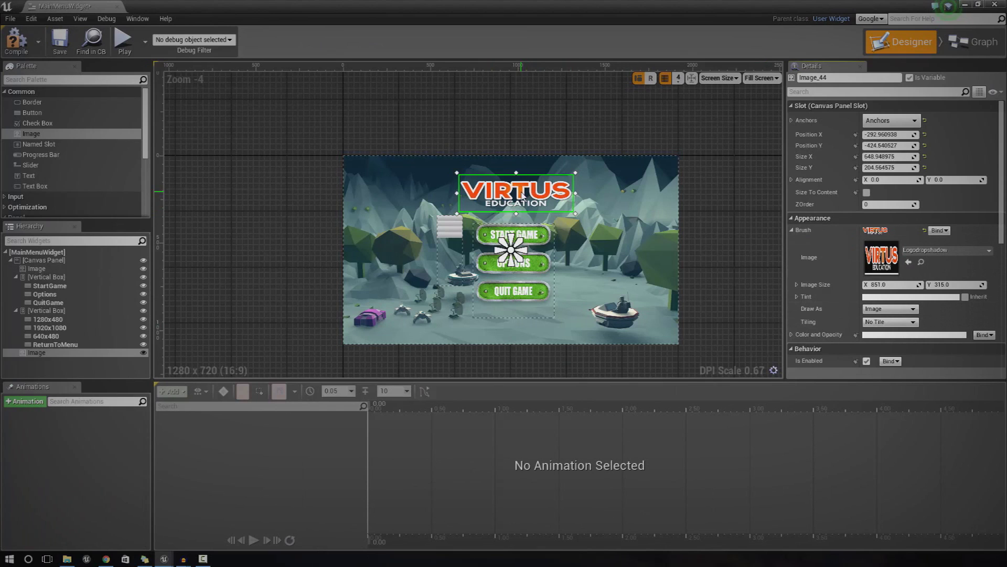
{"action": "left_click_drag", "start_coordinate": [522, 195], "coordinate": [515, 197]}
Try a light green tint, hex A9FFA4FF, as the logo image's Color and Opacity
{"action": "left_click", "coordinate": [792, 334]}
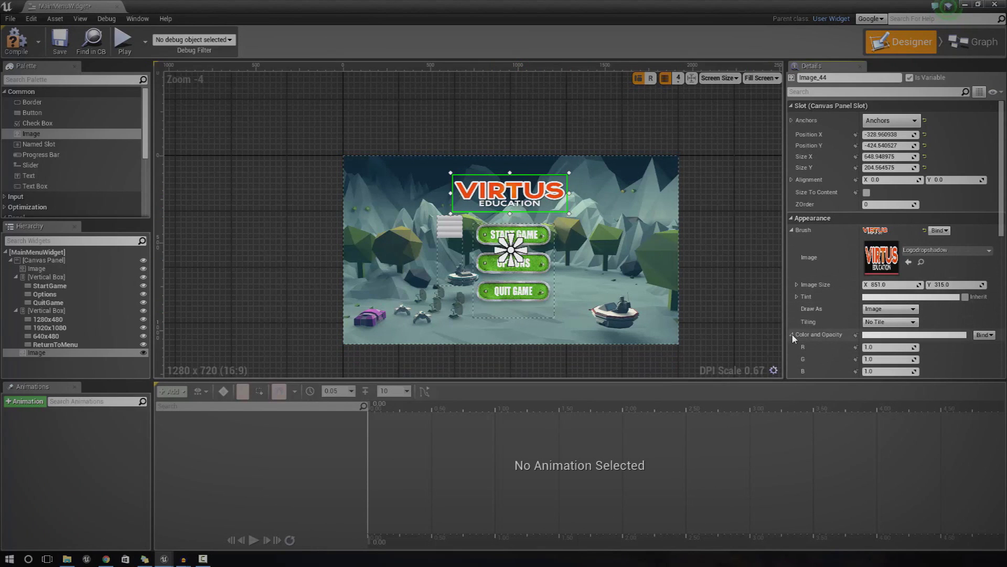
{"action": "left_click", "coordinate": [879, 336]}
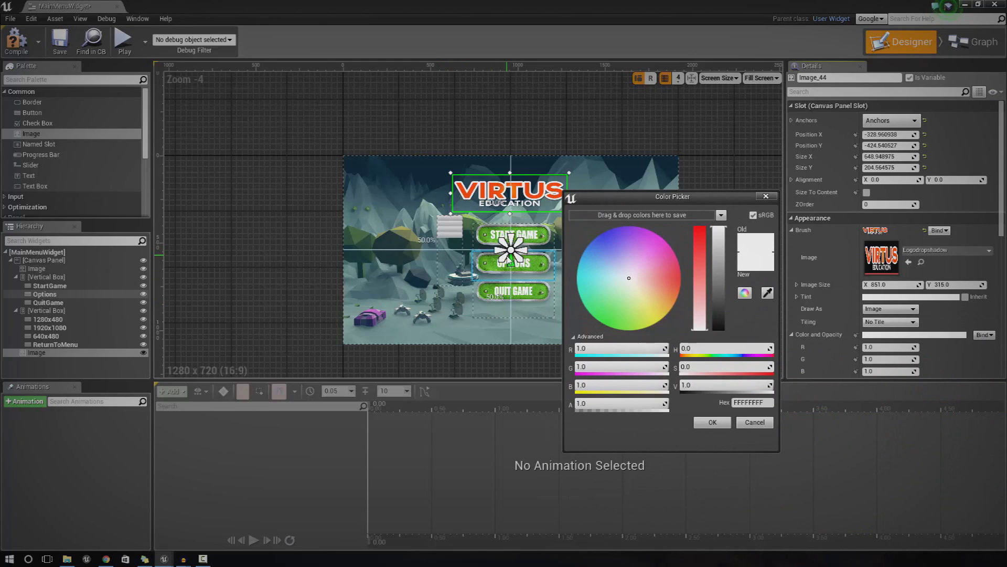
{"action": "mouse_move", "coordinate": [609, 279]}
{"action": "left_mouse_down"}
{"action": "mouse_move", "coordinate": [584, 256]}
{"action": "mouse_move", "coordinate": [636, 240]}
{"action": "mouse_move", "coordinate": [615, 307]}
{"action": "mouse_move", "coordinate": [629, 279]}
{"action": "mouse_move", "coordinate": [621, 295]}
{"action": "left_mouse_up"}
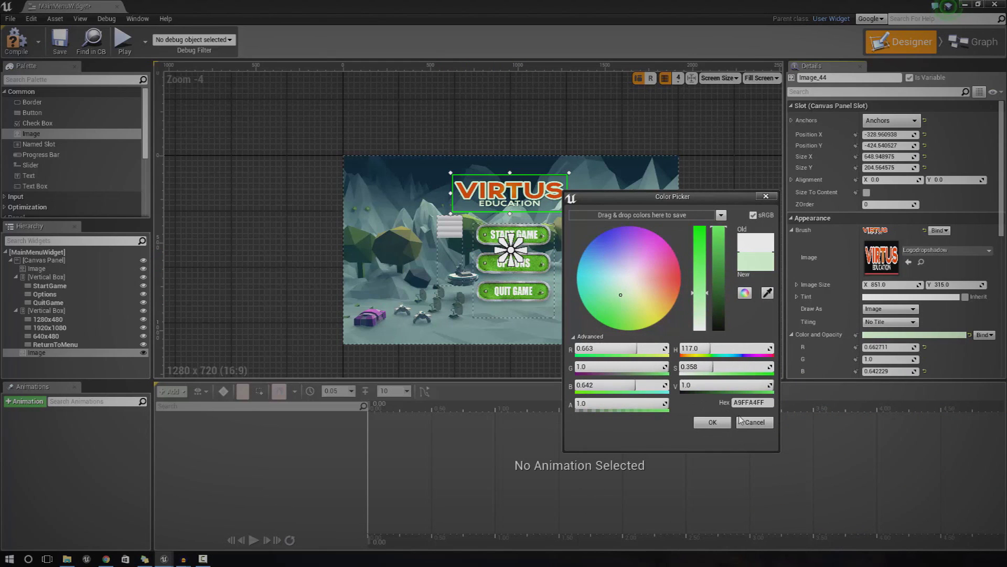
{"action": "left_click", "coordinate": [754, 422]}
Move the vertical box holding the resolution and ReturnToMenu buttons to X 452, Y 328 on the canvas
{"action": "scroll", "coordinate": [568, 284], "scroll_direction": "up", "scroll_amount": 3}
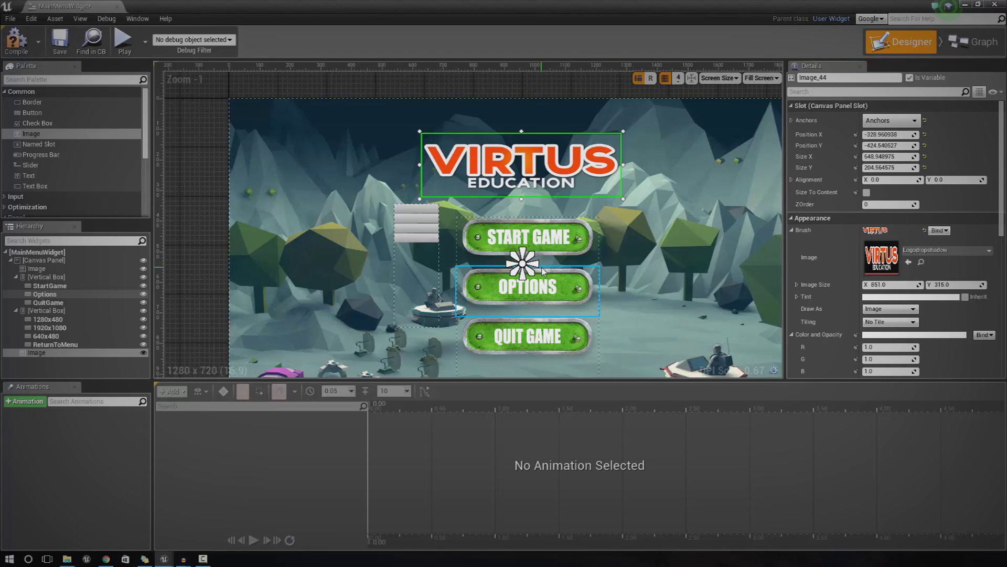
{"action": "left_click", "coordinate": [429, 278]}
{"action": "left_click_drag", "start_coordinate": [428, 278], "coordinate": [399, 241]}
{"action": "scroll", "coordinate": [399, 241], "scroll_direction": "up", "scroll_amount": 3}
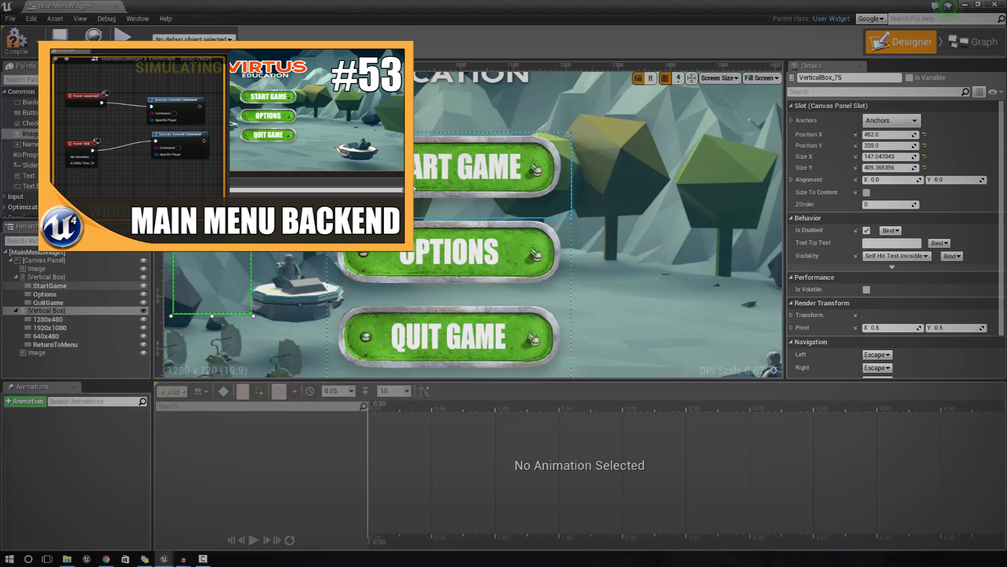
{"action": "right_click_drag", "start_coordinate": [587, 216], "coordinate": [591, 185]}
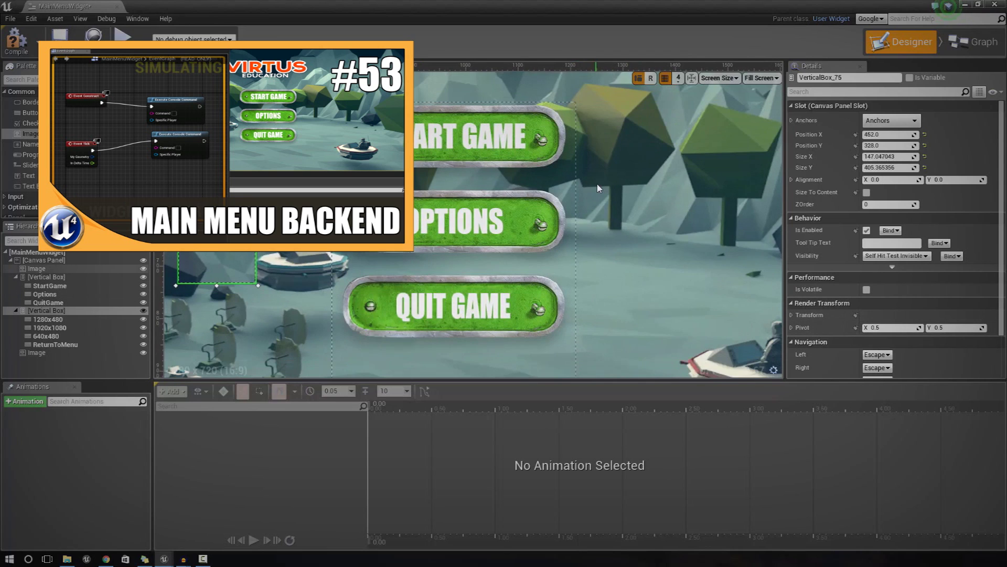